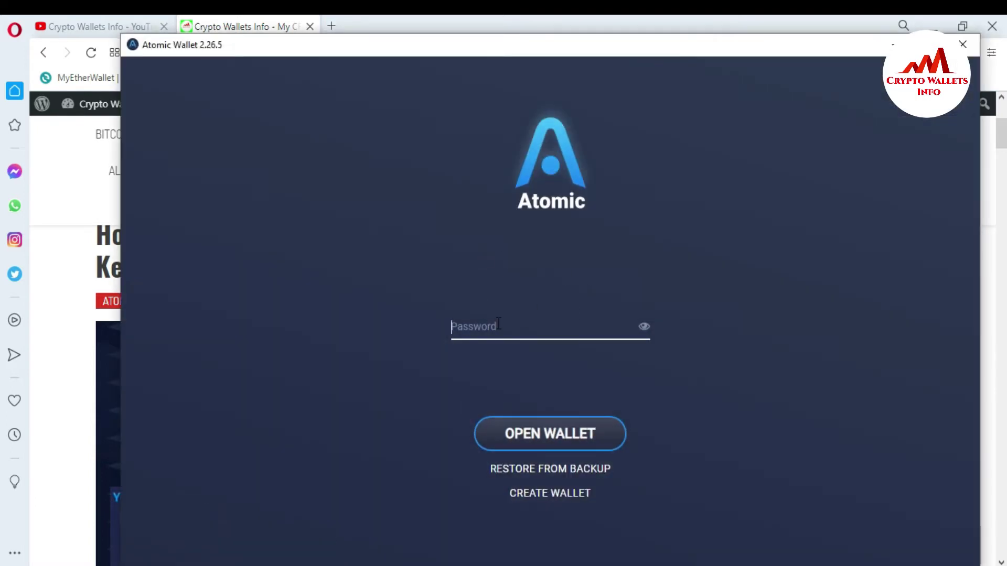
# Unlock Atomic Wallet by retyping the password after a wrong attempt, then choose Exit.
pyautogui.click(498, 323)
pyautogui.write('•••')
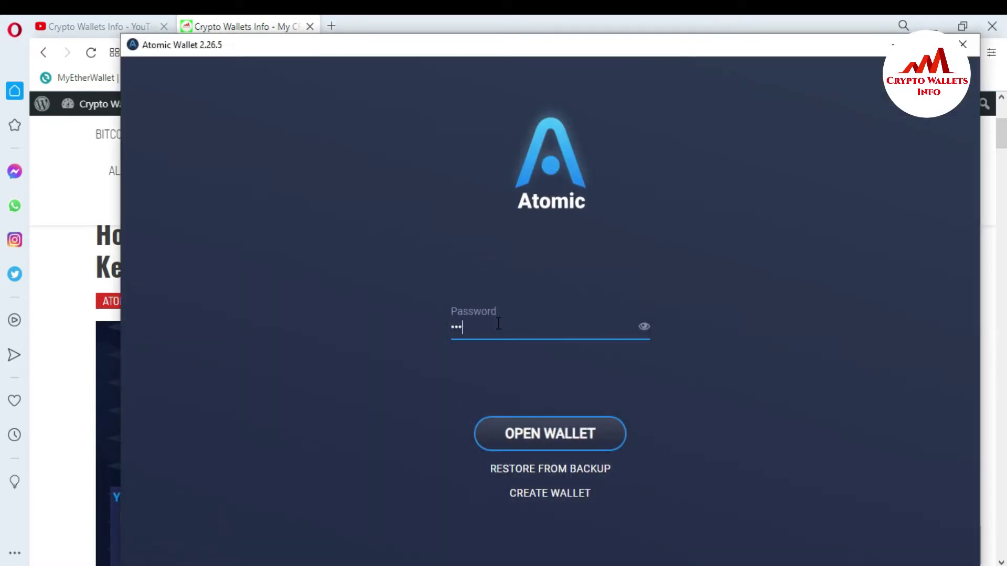
pyautogui.write('••••••••••••••')
pyautogui.click(558, 447)
pyautogui.doubleClick(524, 326)
pyautogui.press('BackSpace')
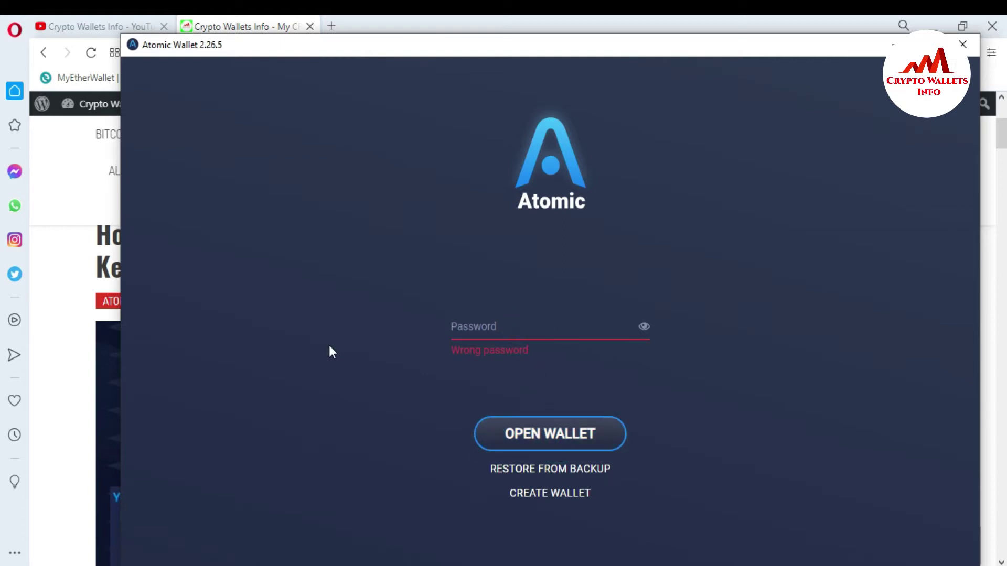
pyautogui.write('••••••••••')
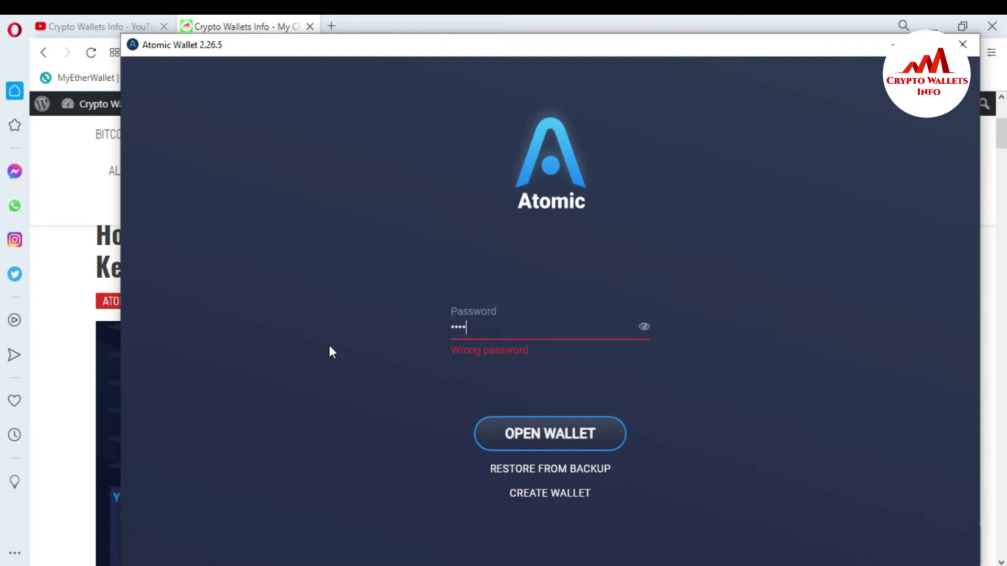
pyautogui.write('••••')
pyautogui.click(569, 435)
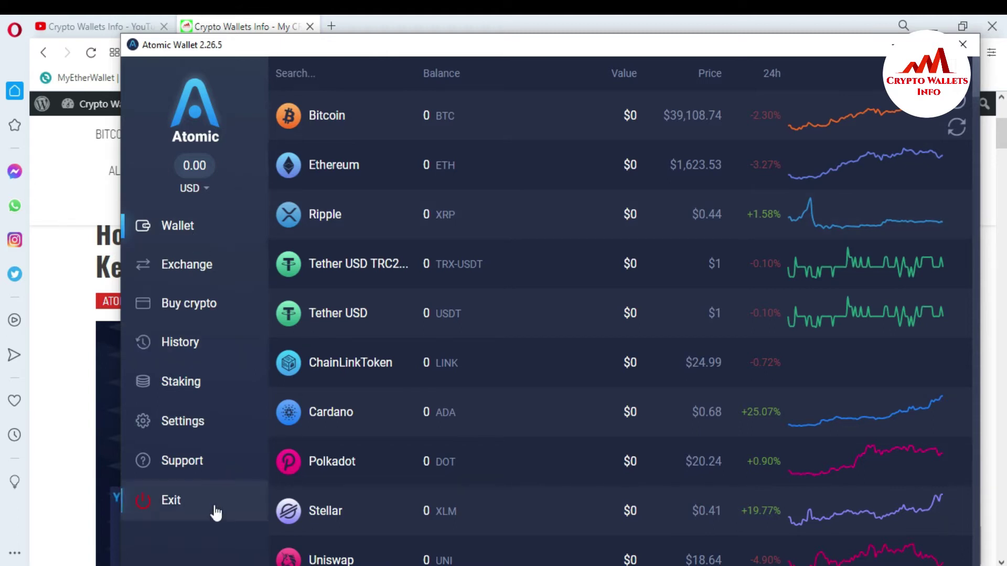
pyautogui.click(190, 507)
# Confirm closing Atomic Wallet and open the Blockchain.com wallet login in a new Opera tab.
pyautogui.click(614, 353)
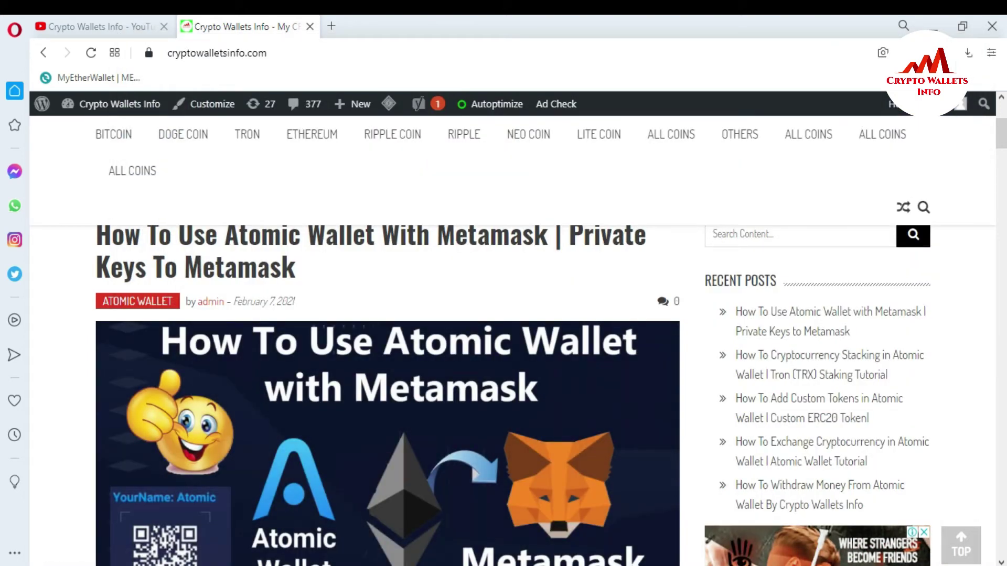
pyautogui.click(333, 26)
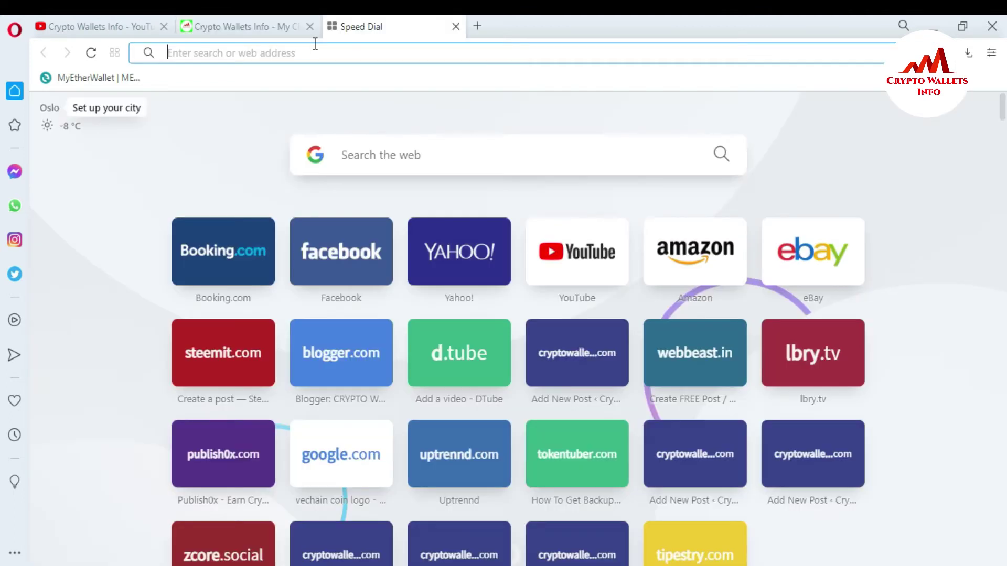
pyautogui.click(314, 49)
pyautogui.write('blo')
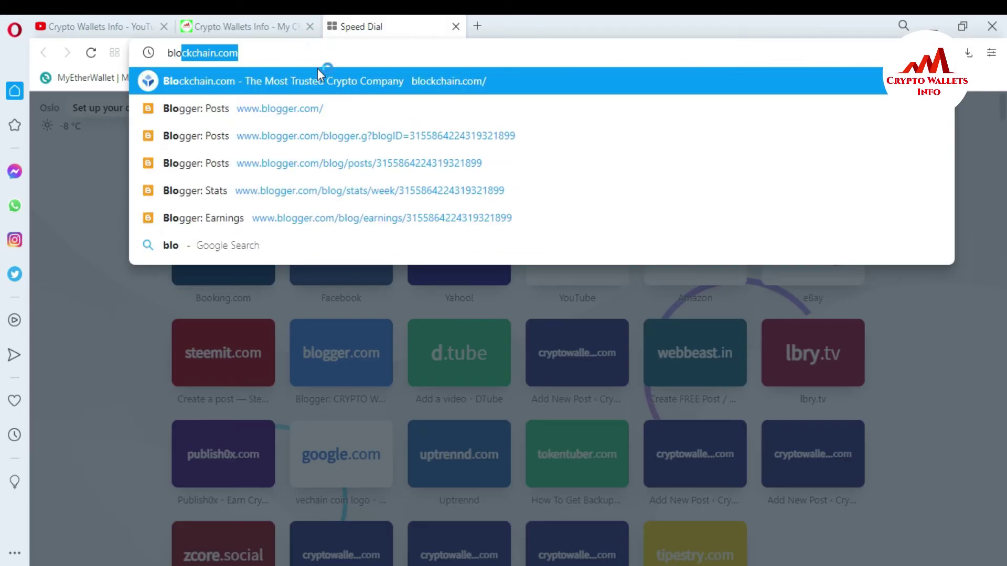
pyautogui.click(316, 68)
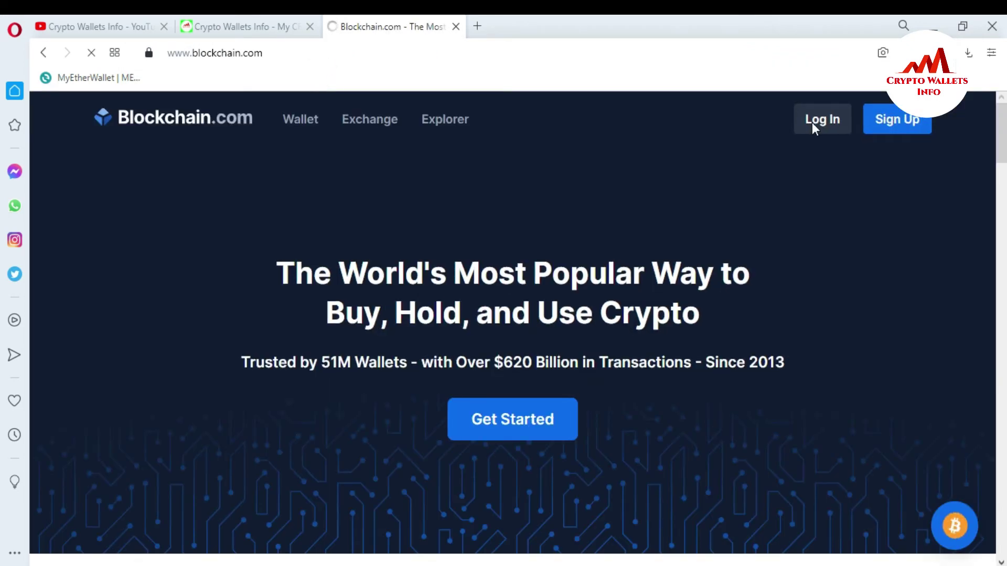
pyautogui.click(813, 126)
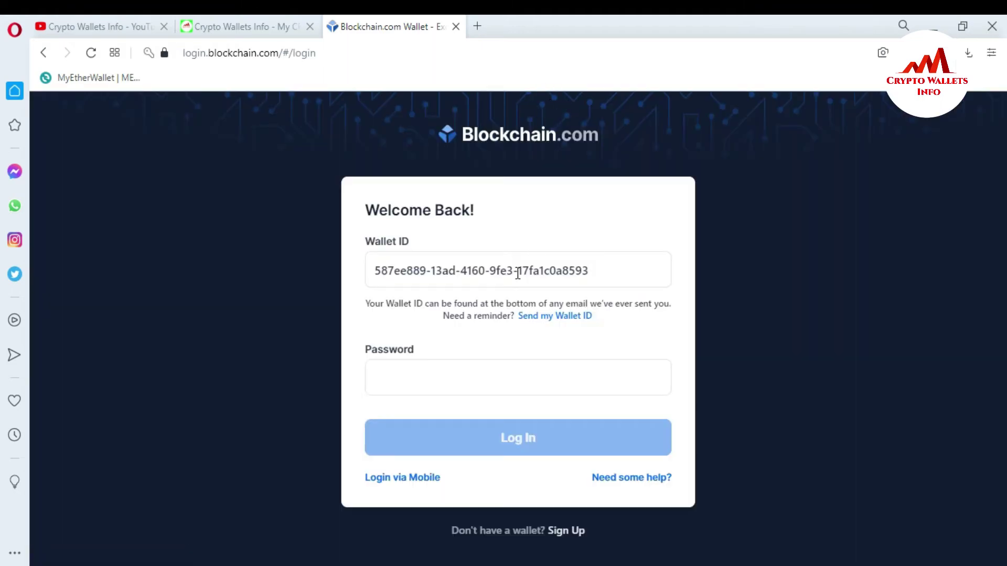
# Log in to the Blockchain.com wallet with its password to reach the $0.40 dashboard.
pyautogui.click(413, 384)
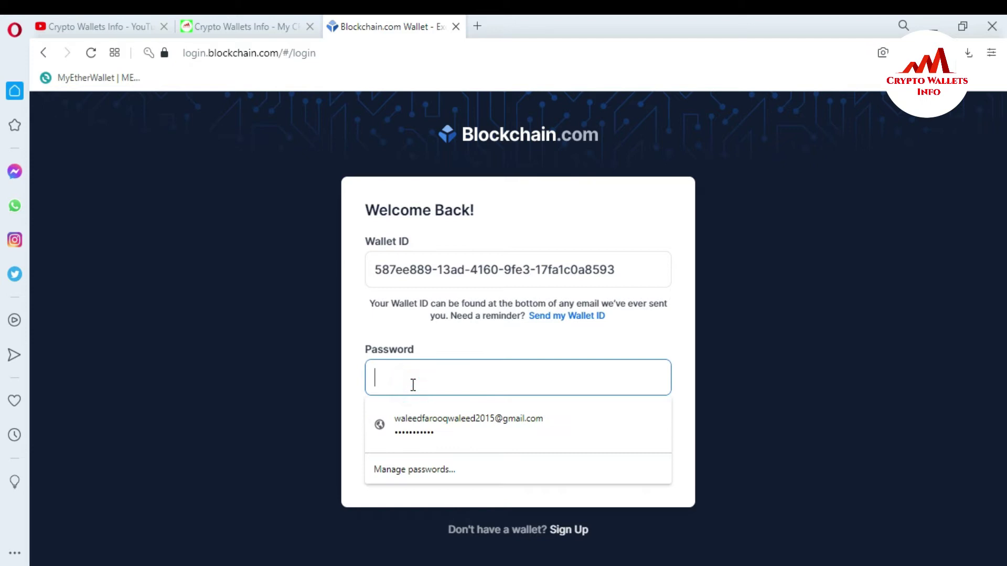
pyautogui.write('••••••••')
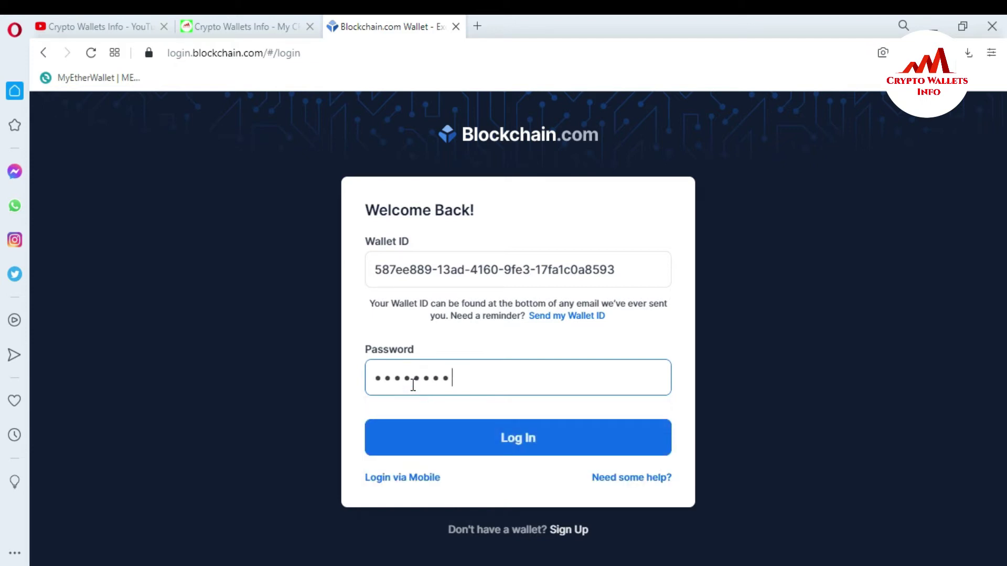
pyautogui.write('••••••')
pyautogui.click(549, 438)
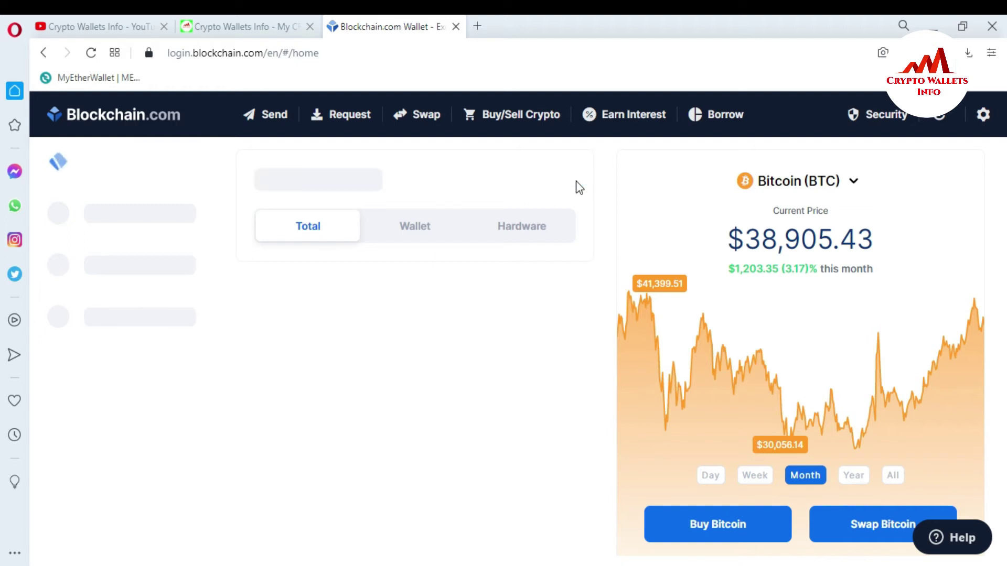
# Reveal the recovery phrase via Security > Backup Again and copy words 1–6 for Notepad.
pyautogui.click(884, 115)
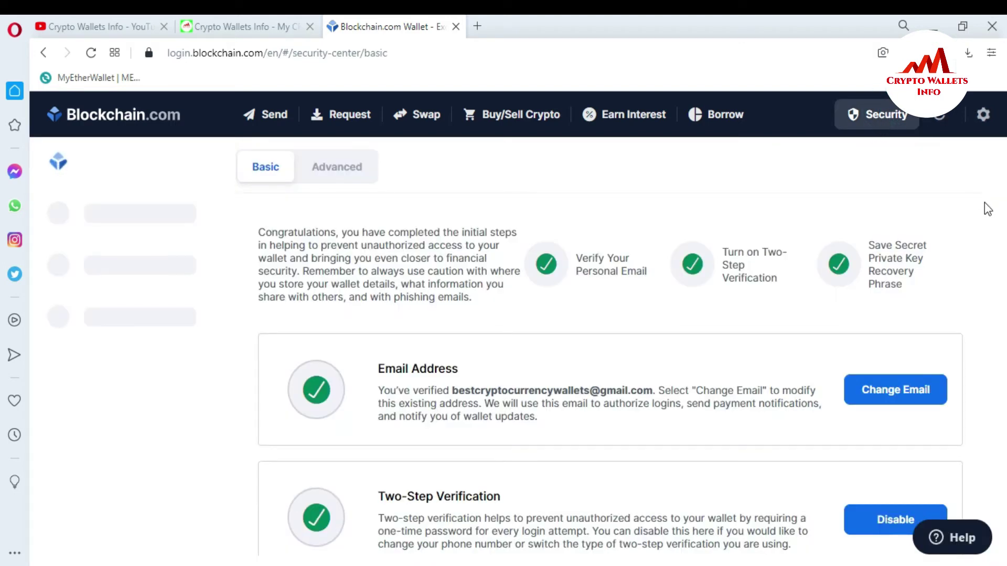
pyautogui.click(985, 229)
pyautogui.click(978, 231)
pyautogui.scroll(-4, 977, 231)
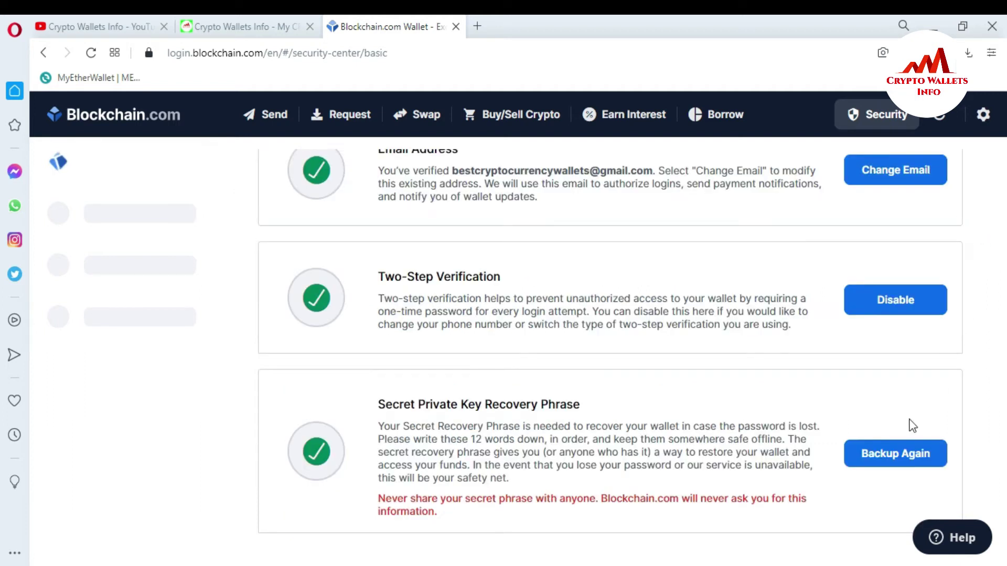
pyautogui.click(901, 457)
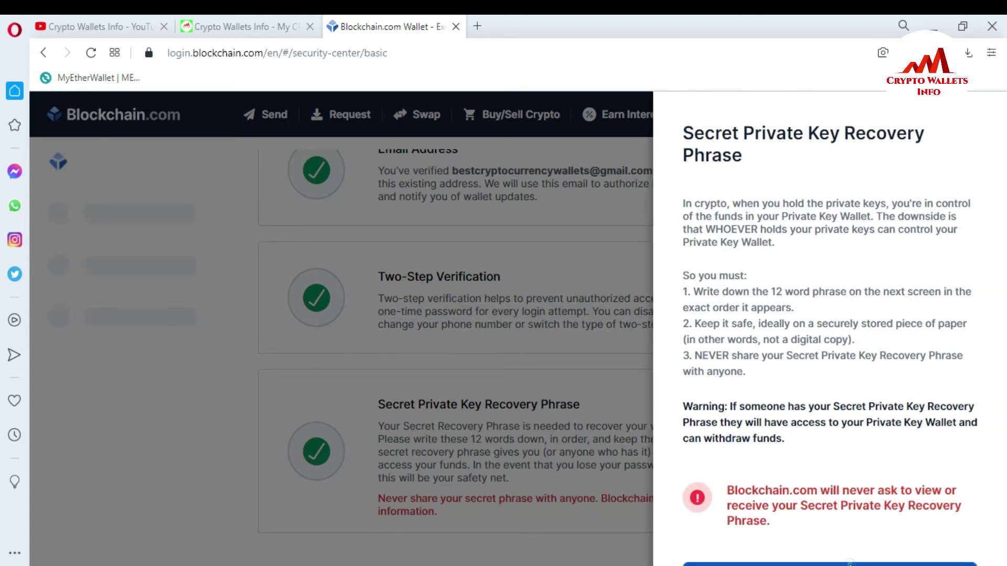
pyautogui.click(850, 564)
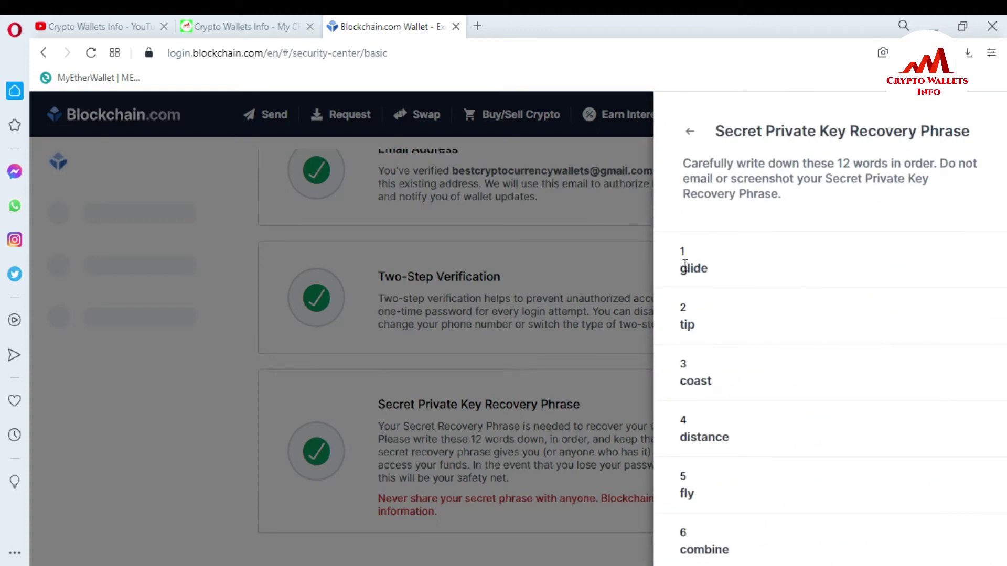
pyautogui.moveTo(681, 265); pyautogui.dragTo(745, 550)
pyautogui.hotkey('ctrl', 'c')
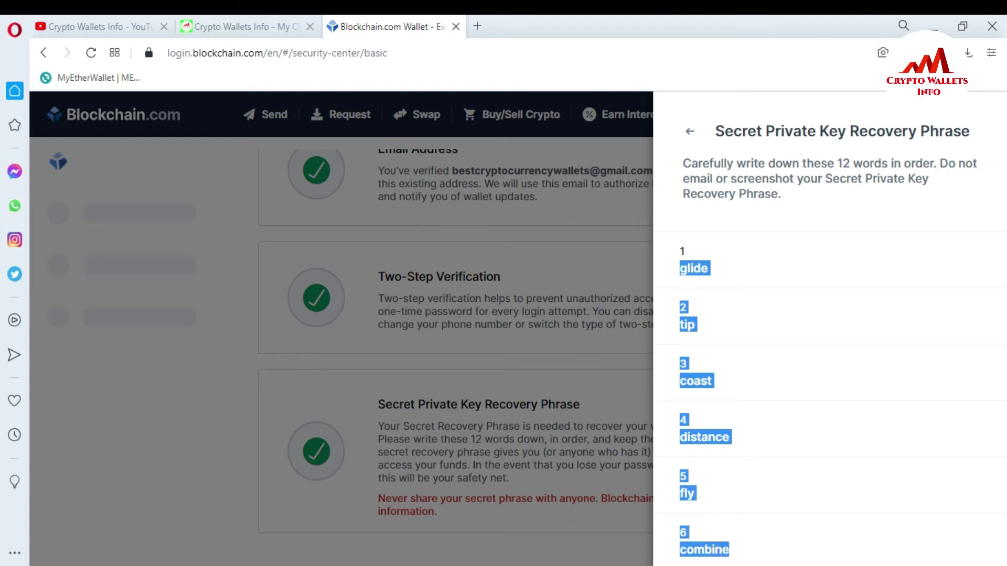
pyautogui.hotkey('alt', 'Tab')
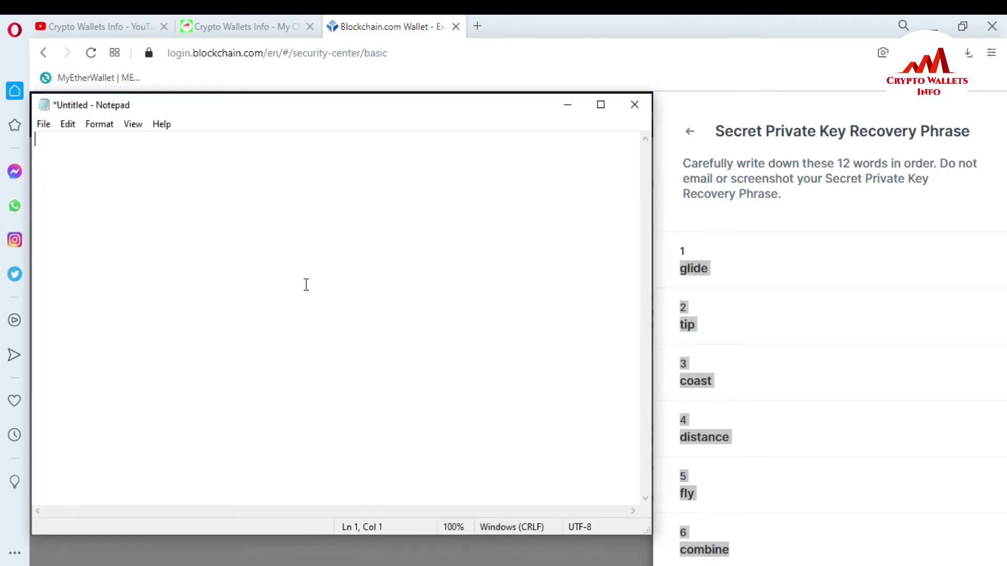
# Paste recovery words 1–6 into Notepad, then copy and paste words 7–12 below them.
pyautogui.hotkey('ctrl', 'v')
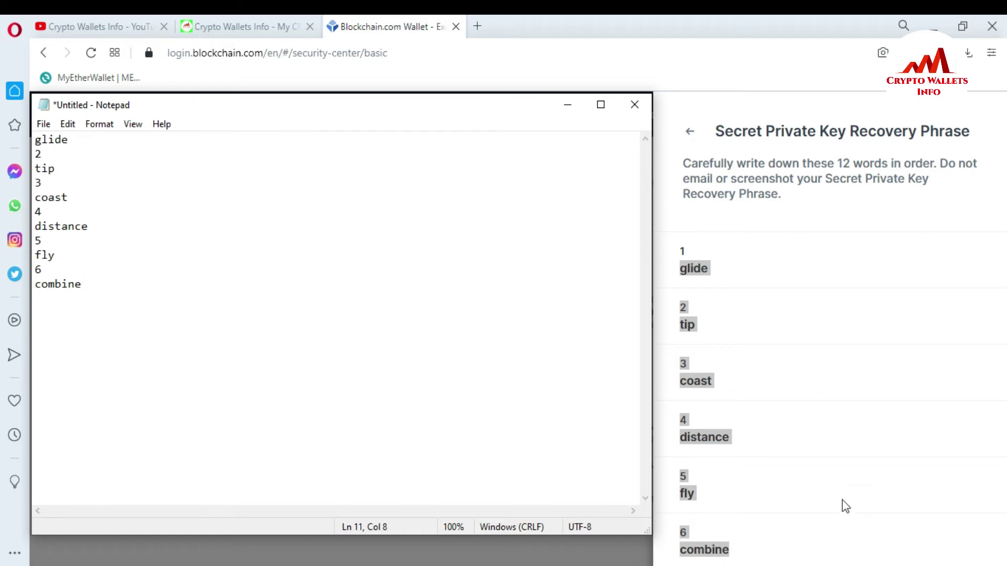
pyautogui.click(846, 506)
pyautogui.scroll(-2, 842, 506)
pyautogui.click(837, 522)
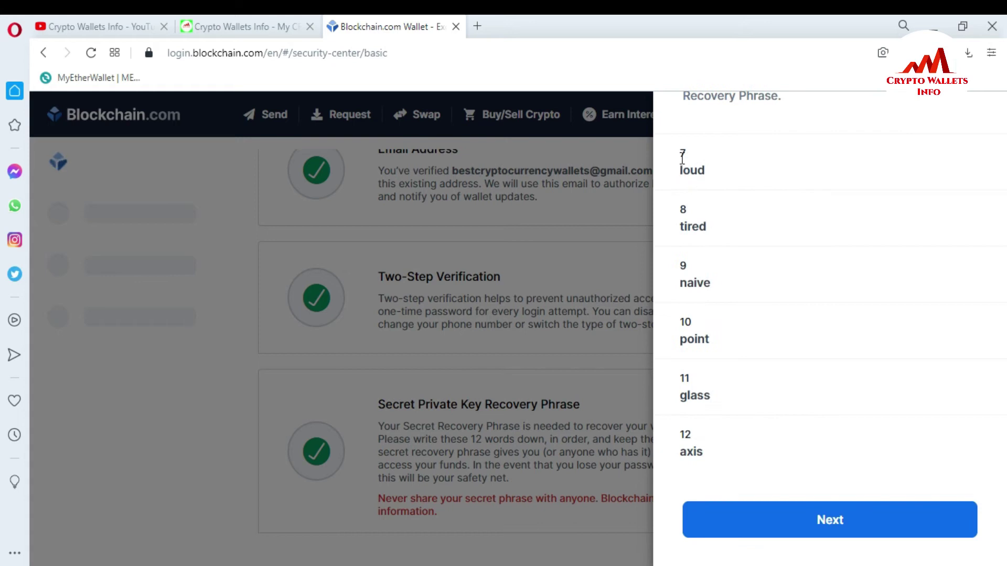
pyautogui.moveTo(681, 167); pyautogui.dragTo(736, 458)
pyautogui.hotkey('ctrl', 'c')
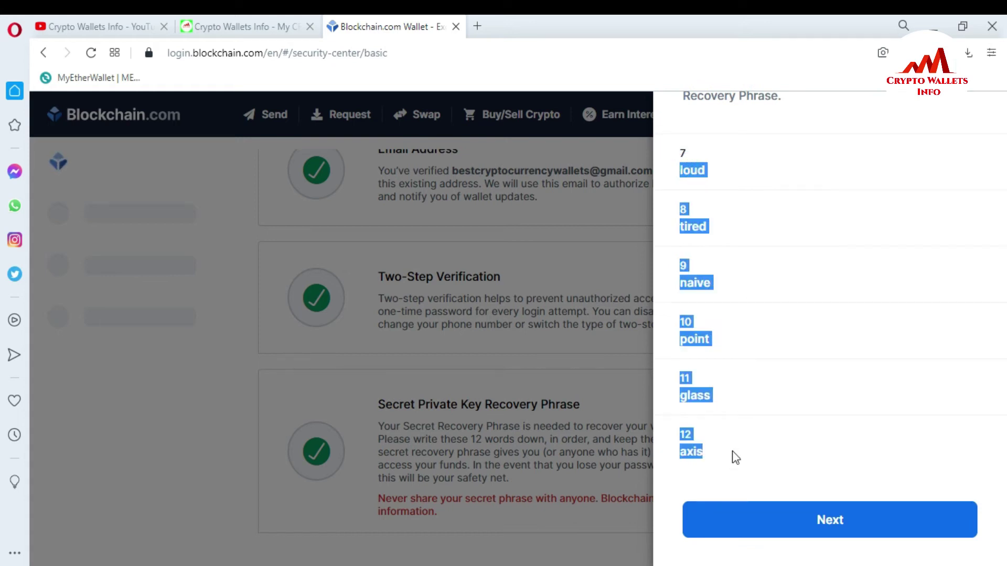
pyautogui.hotkey('alt', 'Tab')
pyautogui.press('Return')
pyautogui.press('Return')
pyautogui.hotkey('ctrl', 'v')
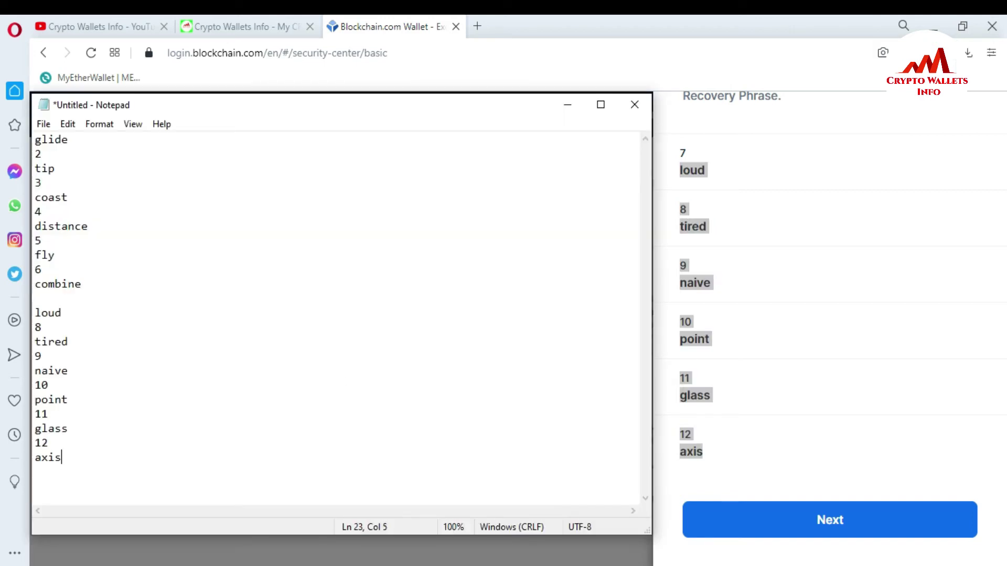
# Delete the number 2 and join the second word onto the first line.
pyautogui.click(47, 154)
pyautogui.press('BackSpace')
pyautogui.press('BackSpace')
pyautogui.press('BackSpace')
# Remove the numbers and join words 3 through 7 onto the first line.
pyautogui.click(47, 153)
pyautogui.press('BackSpace')
pyautogui.press('Down')
pyautogui.press('BackSpace')
pyautogui.press('BackSpace')
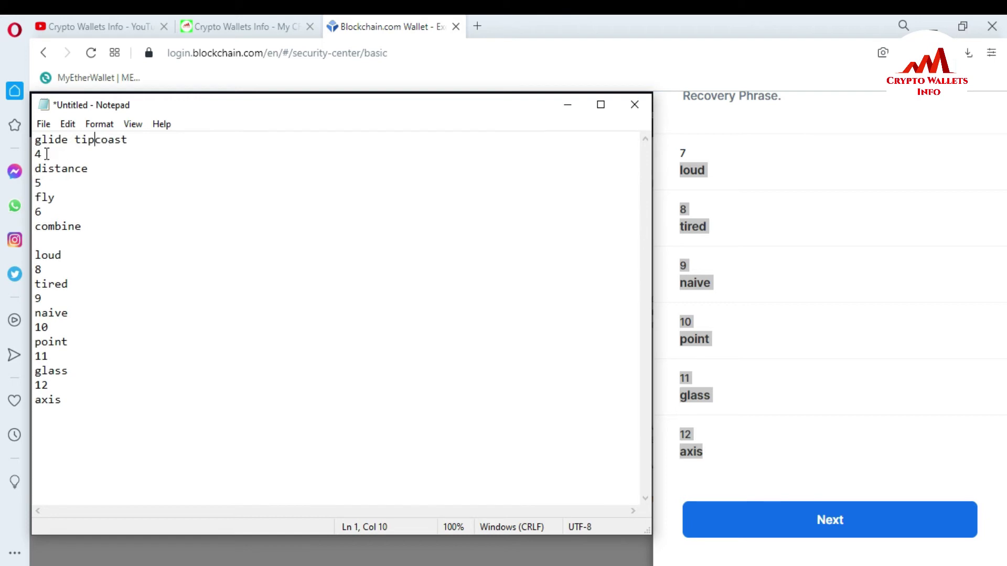
pyautogui.click(47, 154)
pyautogui.press('BackSpace')
pyautogui.press('BackSpace')
pyautogui.press('BackSpace')
pyautogui.click(47, 153)
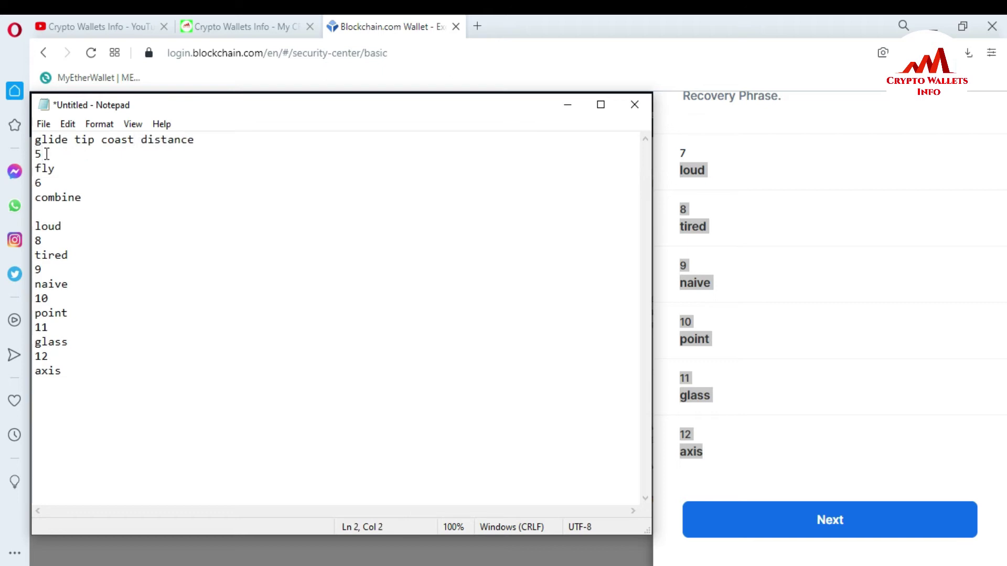
pyautogui.press('BackSpace')
pyautogui.press('BackSpace')
pyautogui.click(47, 153)
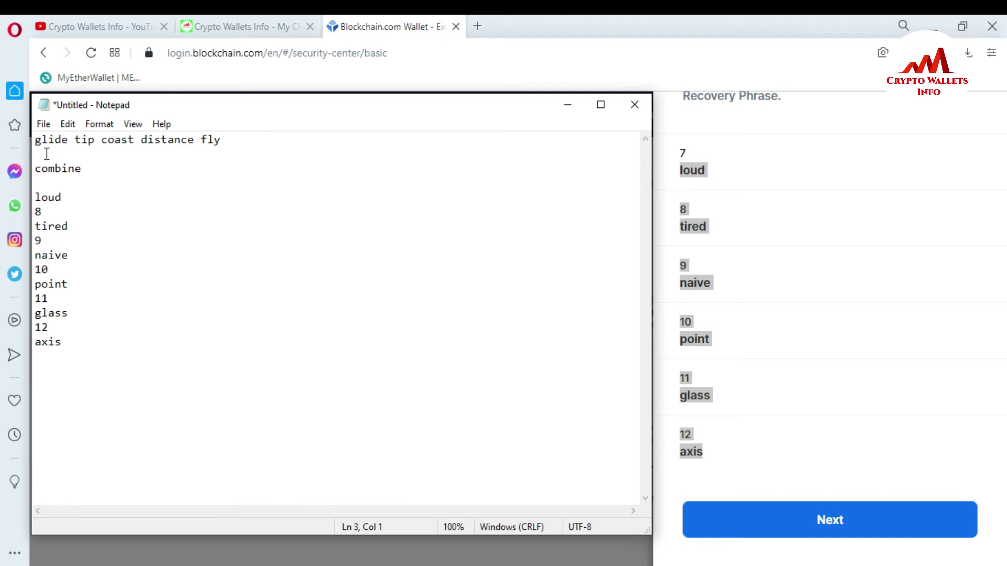
pyautogui.press('BackSpace')
pyautogui.press('BackSpace')
pyautogui.press('Down')
pyautogui.press('Down')
pyautogui.press('BackSpace')
pyautogui.press('BackSpace')
# Remove the remaining numbers and join words 8 through 12 onto the same line.
pyautogui.click(47, 153)
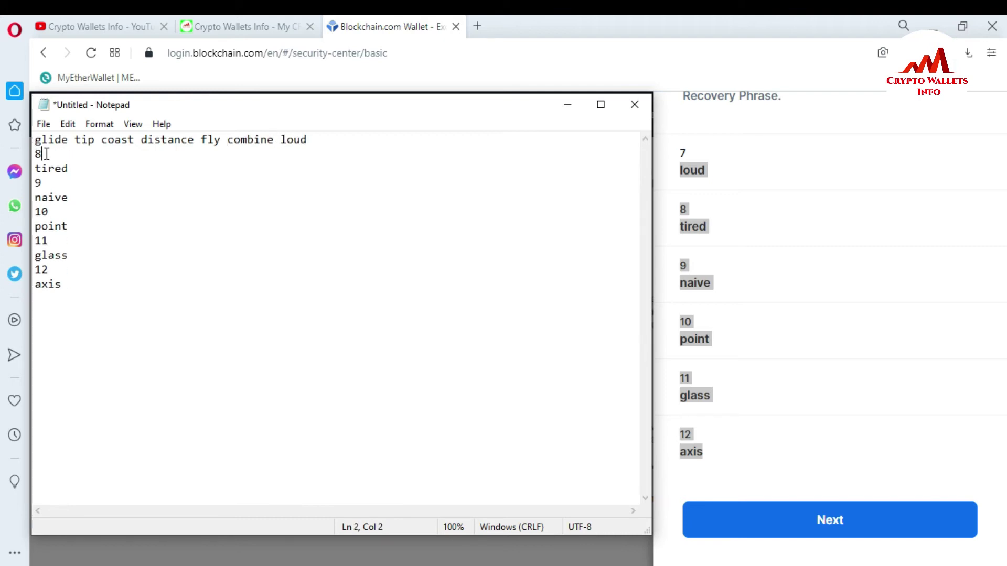
pyautogui.press('BackSpace')
pyautogui.click(47, 153)
pyautogui.press('BackSpace')
pyautogui.press('BackSpace')
pyautogui.click(47, 153)
pyautogui.press('BackSpace')
pyautogui.press('BackSpace')
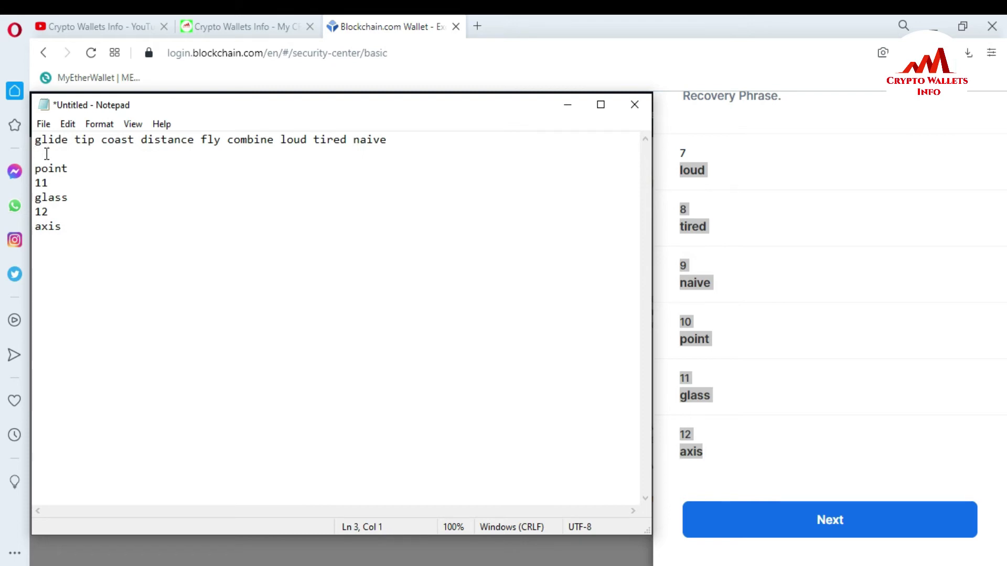
pyautogui.press('BackSpace')
pyautogui.press('BackSpace')
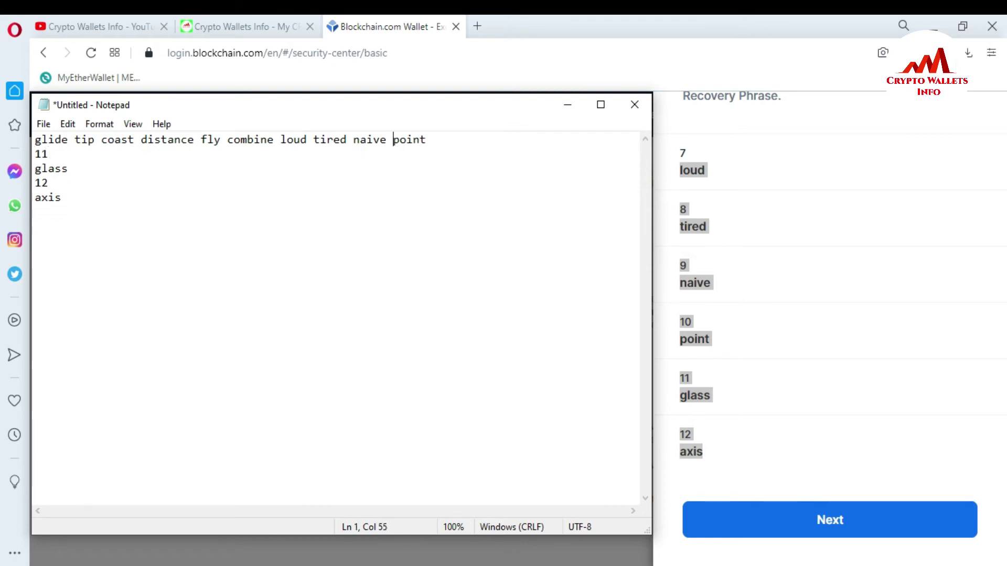
pyautogui.click(47, 154)
pyautogui.press('BackSpace')
pyautogui.press('BackSpace')
pyautogui.press('BackSpace')
pyautogui.press('BackSpace')
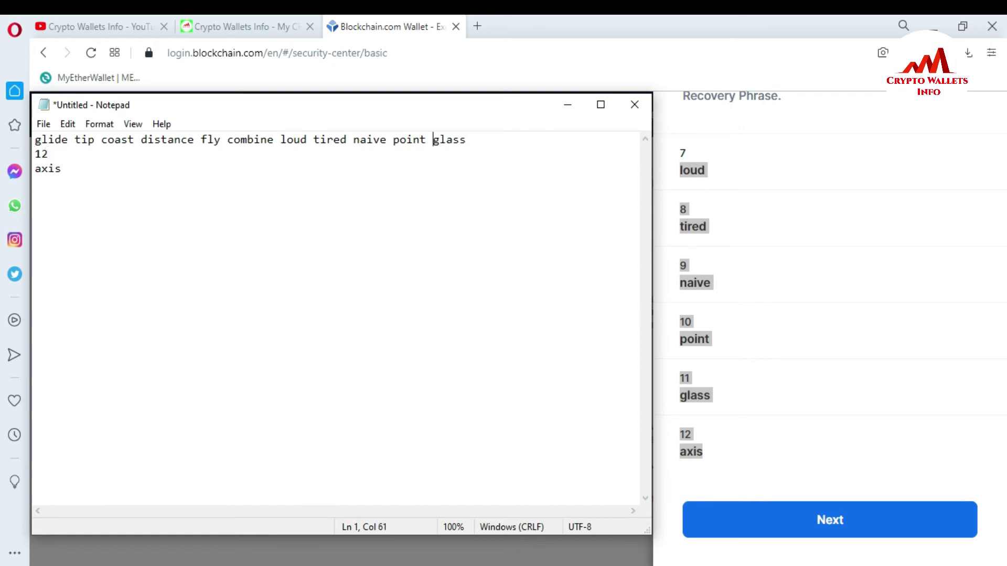
pyautogui.click(48, 154)
pyautogui.press('BackSpace')
pyautogui.press('BackSpace')
pyautogui.press('BackSpace')
pyautogui.press('BackSpace')
# Check the spacing between words, copy the whole one-line phrase, and minimise Notepad.
pyautogui.moveTo(37, 141); pyautogui.dragTo(553, 123)
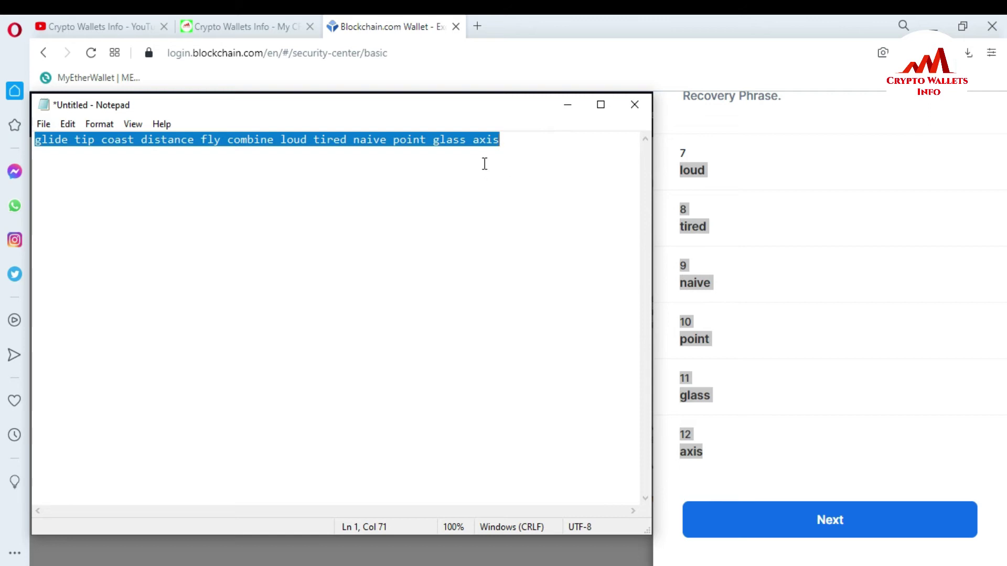
pyautogui.click(488, 139)
pyautogui.click(466, 139)
pyautogui.hotkey('shift', 'Right')
pyautogui.click(425, 139)
pyautogui.hotkey('shift', 'Right')
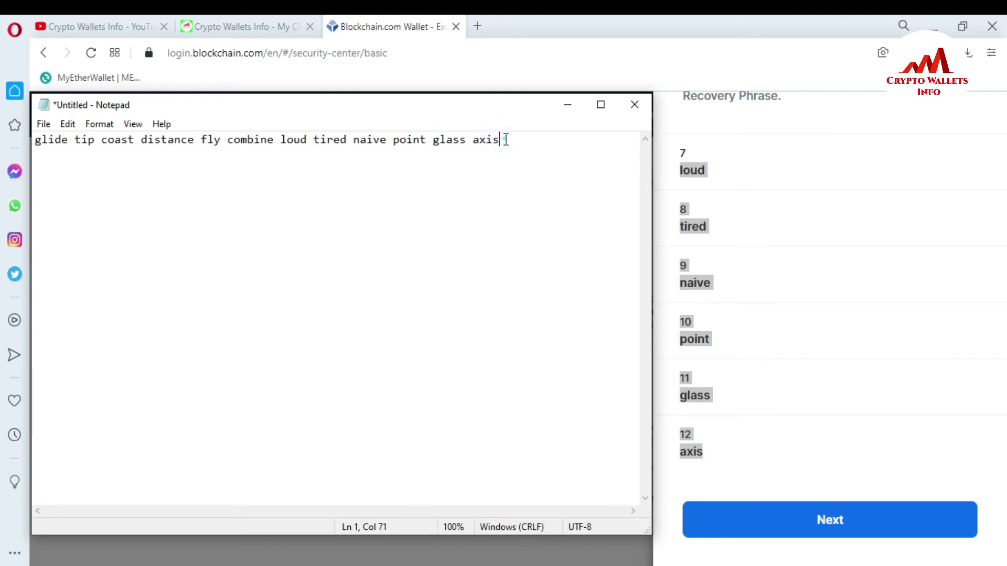
pyautogui.moveTo(504, 140); pyautogui.dragTo(43, 125)
pyautogui.hotkey('ctrl', 'c')
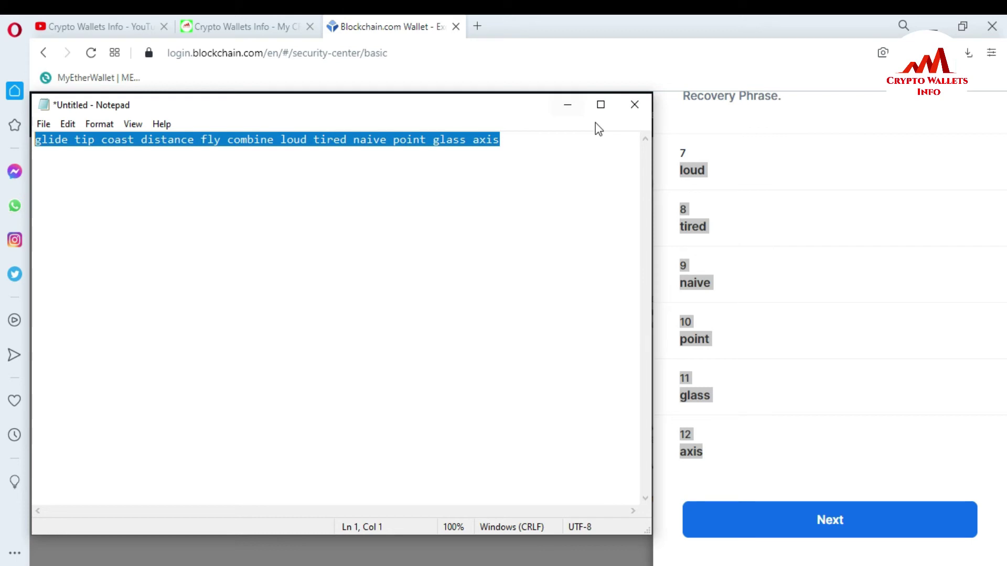
pyautogui.click(571, 103)
pyautogui.hotkey('alt', 'Tab')
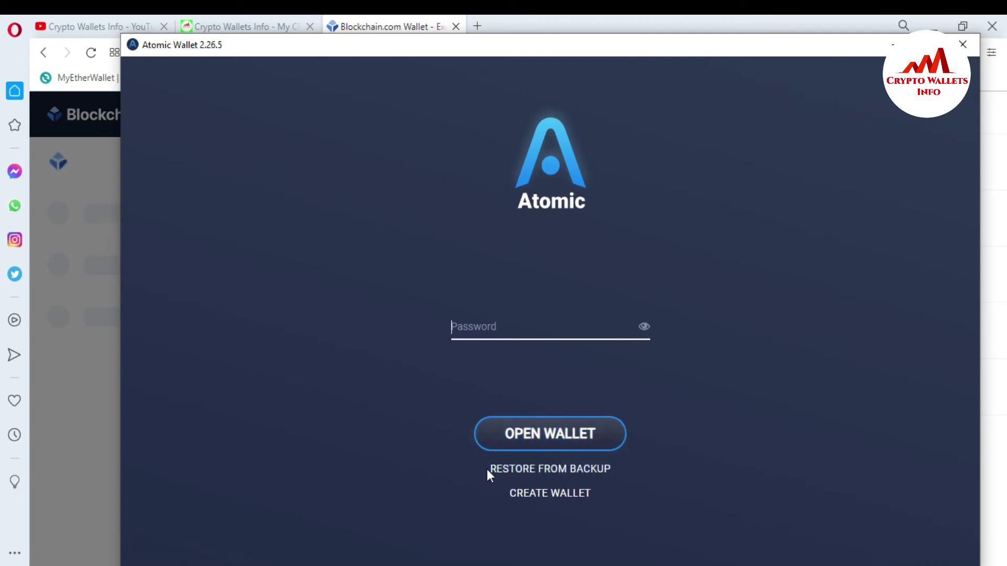
# Choose Restore from Backup on the Atomic Wallet login screen.
pyautogui.click(559, 470)
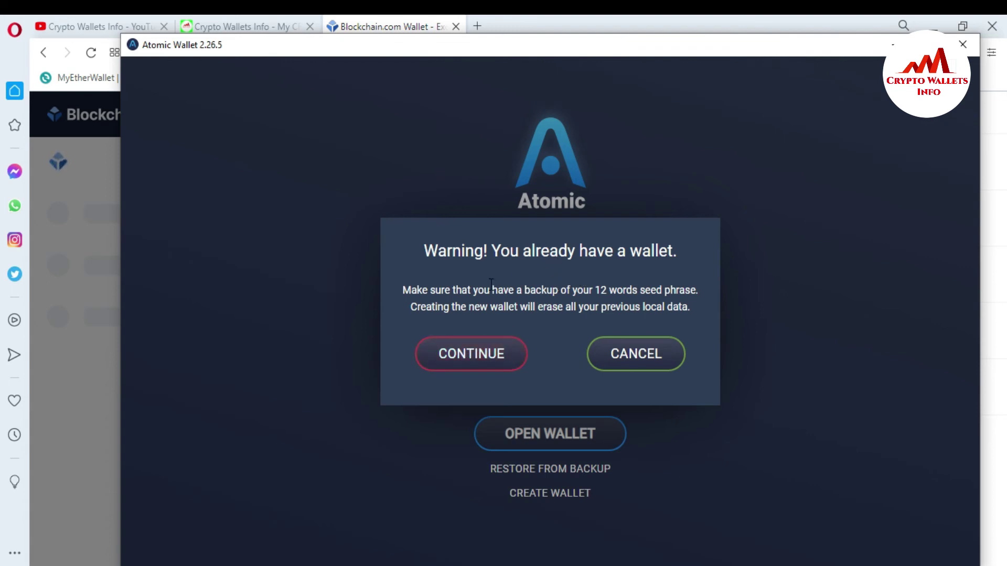
# Accept replacing the existing wallet, paste the 12-word phrase from Notepad, and restore.
pyautogui.click(468, 361)
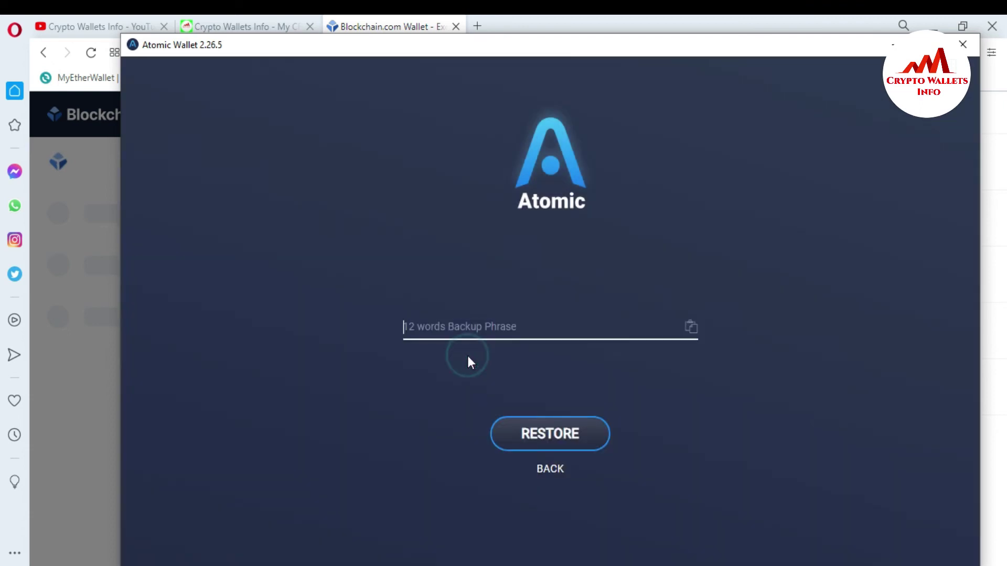
pyautogui.click(729, 564)
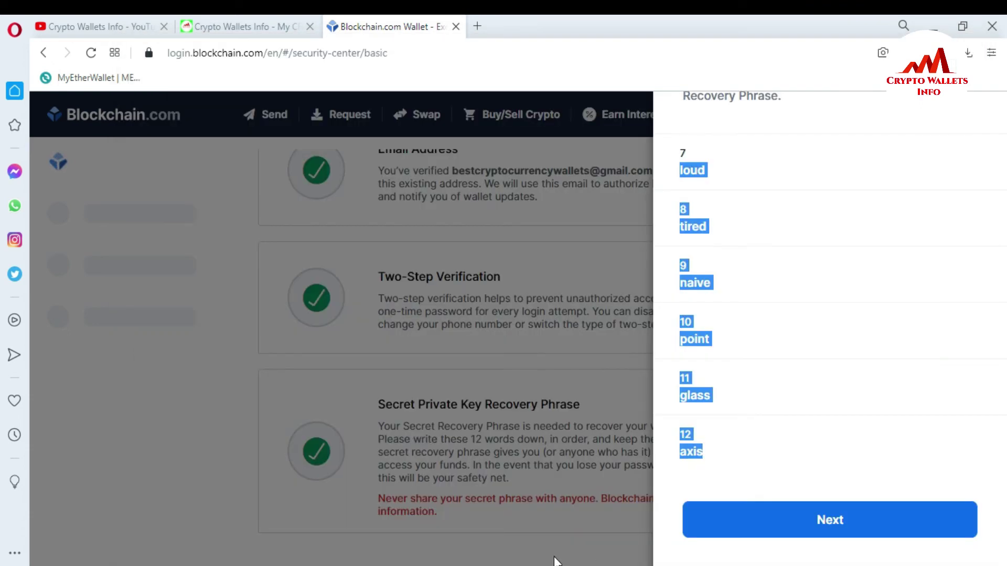
pyautogui.click(533, 525)
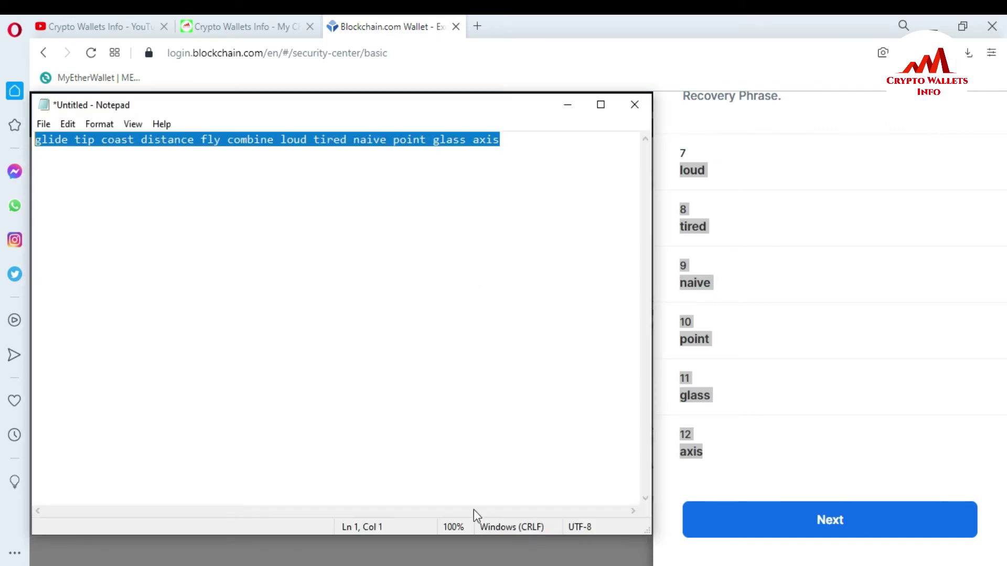
pyautogui.click(519, 139)
pyautogui.moveTo(518, 140); pyautogui.dragTo(32, 130)
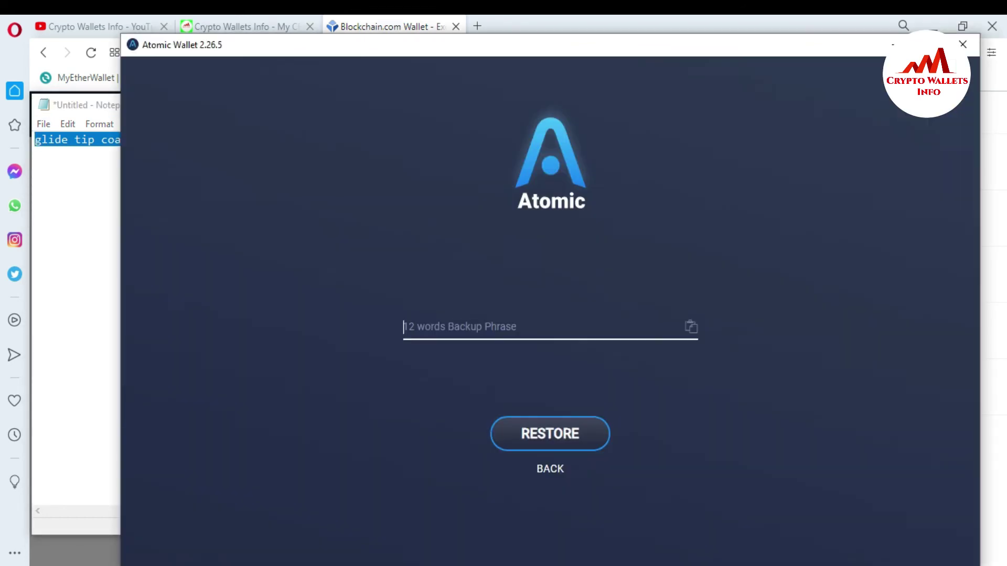
pyautogui.hotkey('ctrl', 'v')
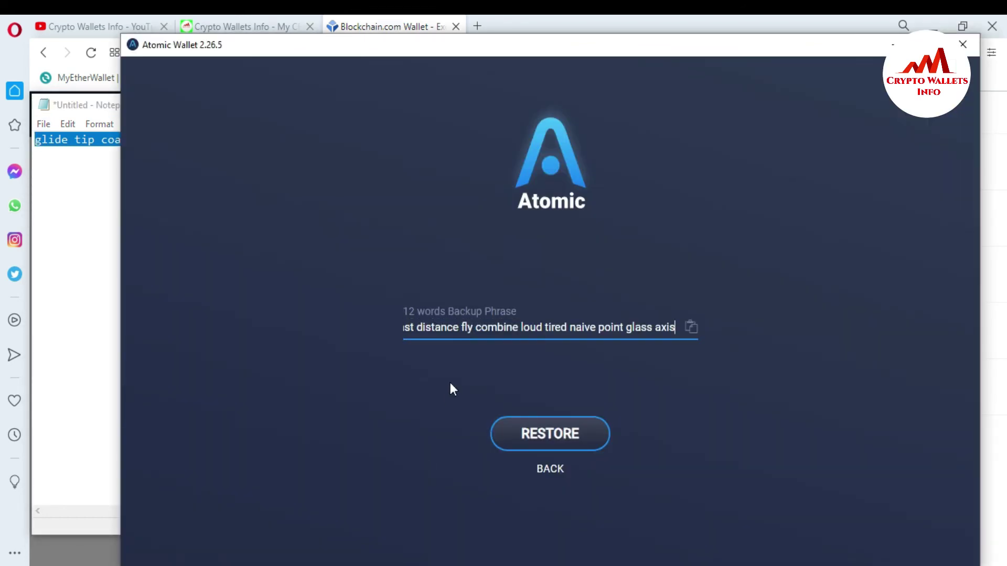
pyautogui.click(580, 436)
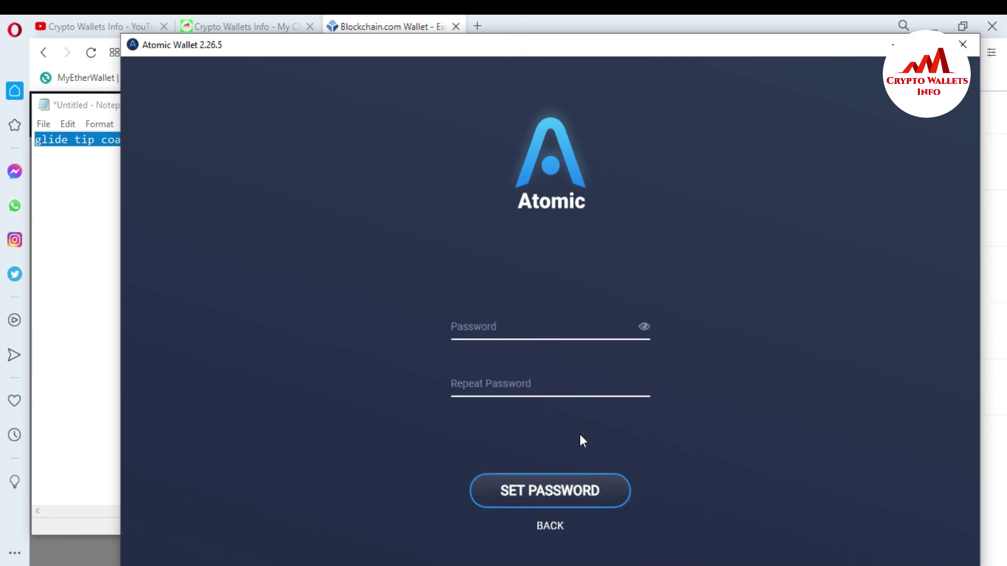
# Enter a new wallet password in both password fields and confirm it.
pyautogui.press('Tab')
pyautogui.write('1234567890123')
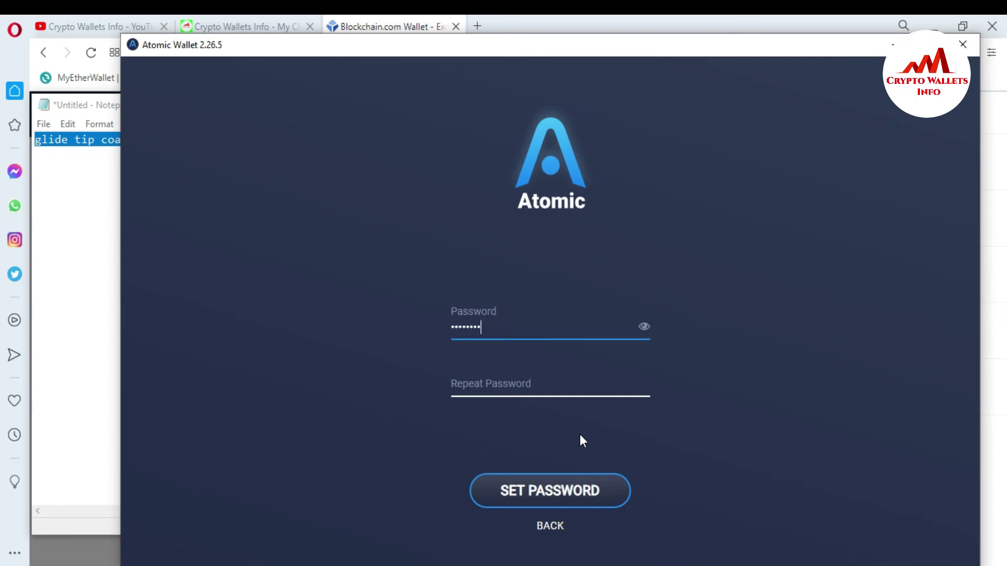
pyautogui.write('45')
pyautogui.click(545, 383)
pyautogui.write('12345678')
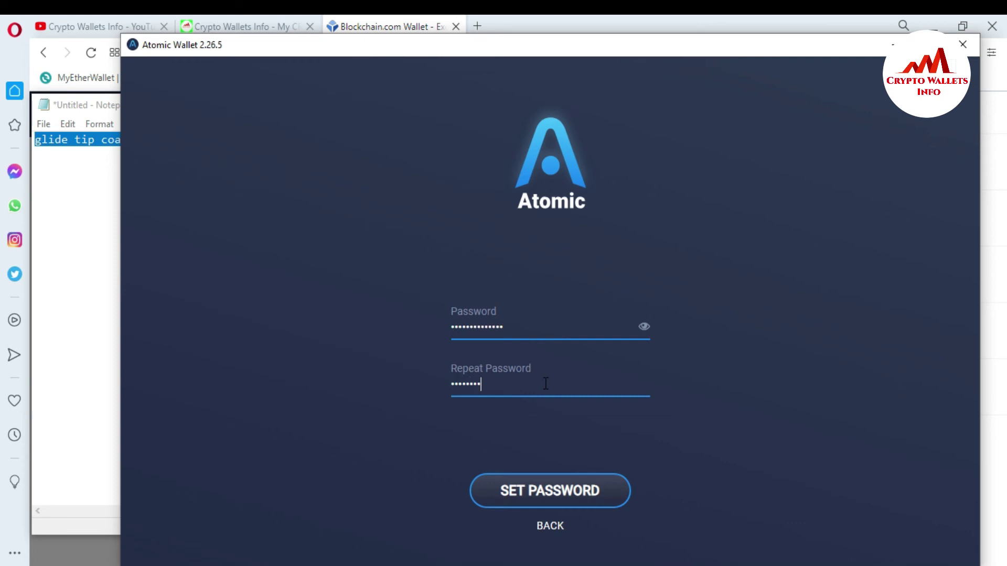
pyautogui.write('901234')
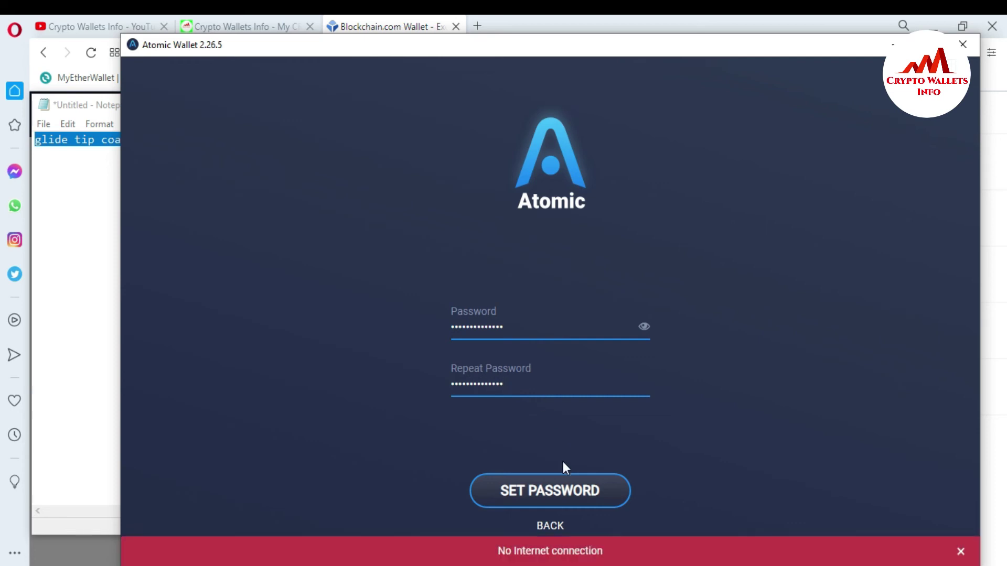
pyautogui.click(565, 497)
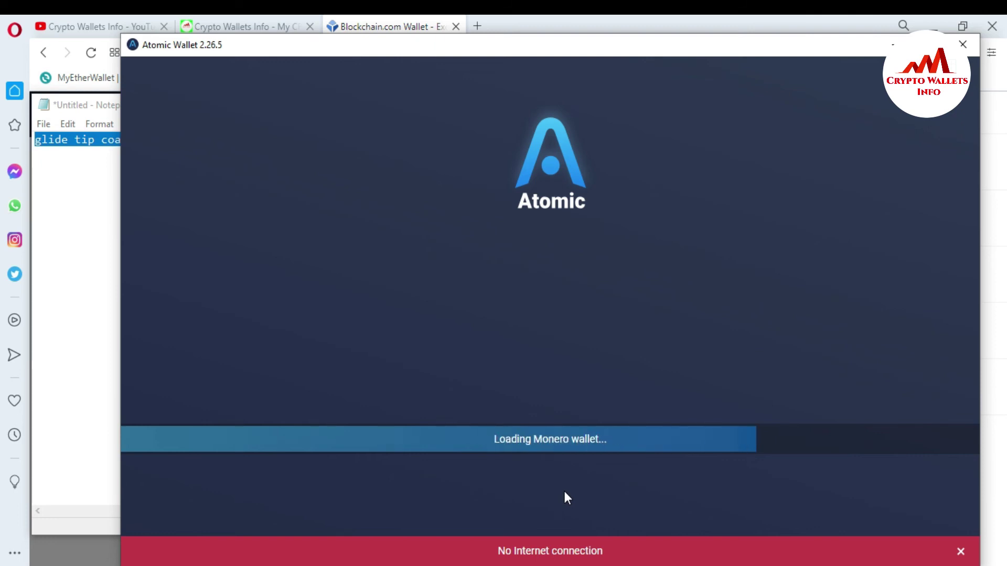
# Dismiss the no-internet banner, let the 0.41 USD Stellar balance load, then return to Blockchain.com.
pyautogui.click(960, 551)
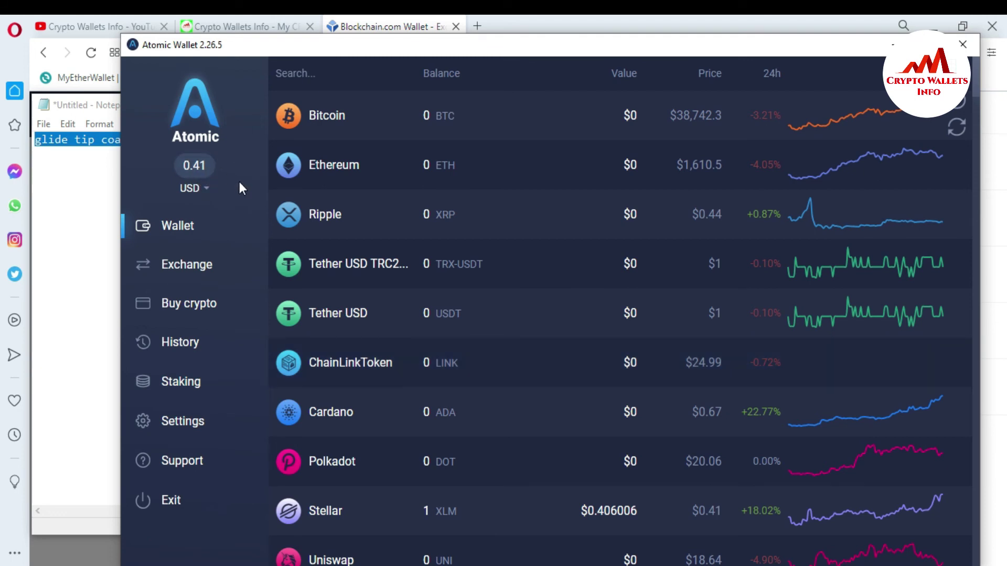
pyautogui.click(621, 46)
pyautogui.moveTo(622, 46); pyautogui.dragTo(589, 164)
pyautogui.click(705, 120)
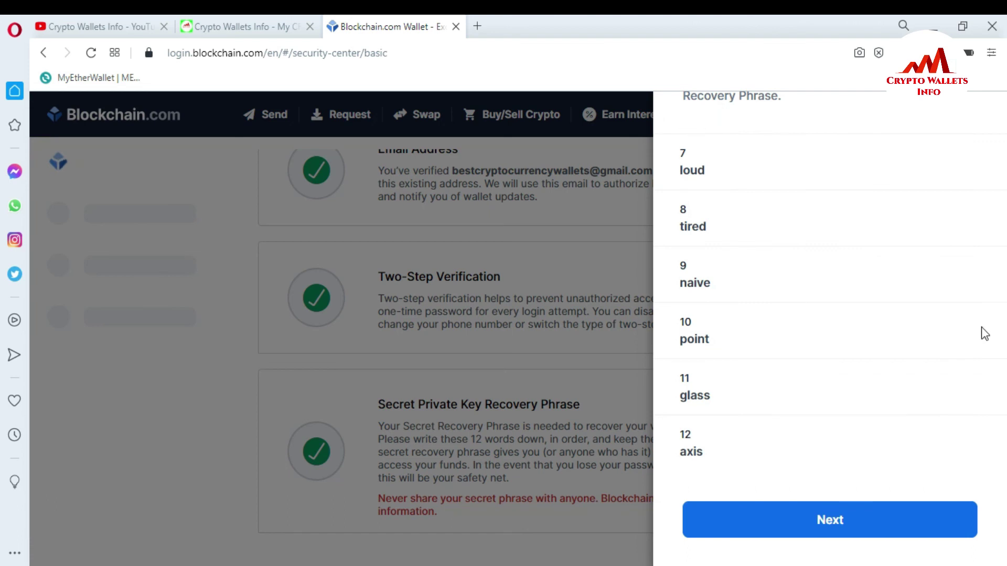
# Close the recovery phrase panel and go home, highlighting the $0.40 total balance.
pyautogui.click(603, 286)
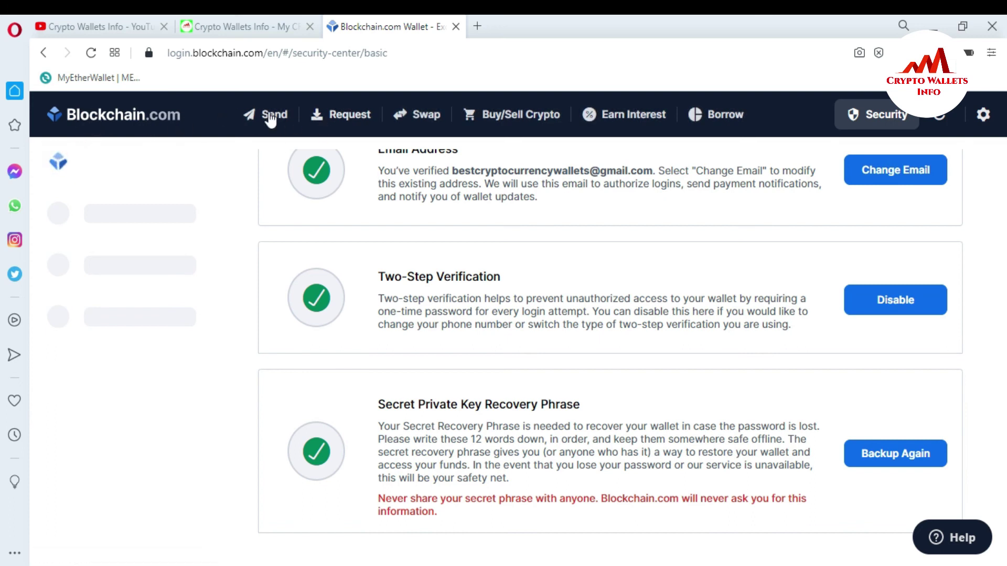
pyautogui.click(120, 121)
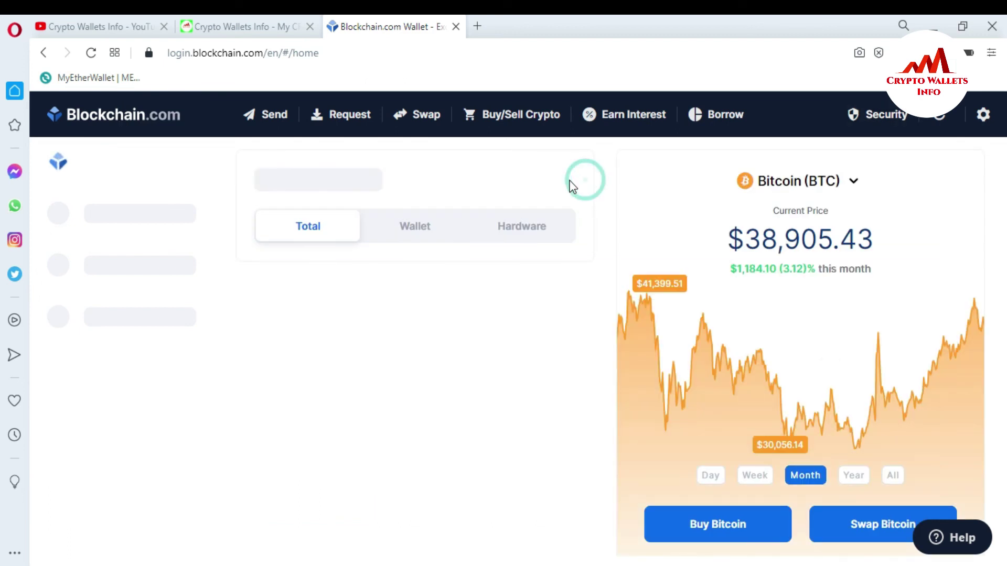
pyautogui.tripleClick(589, 187)
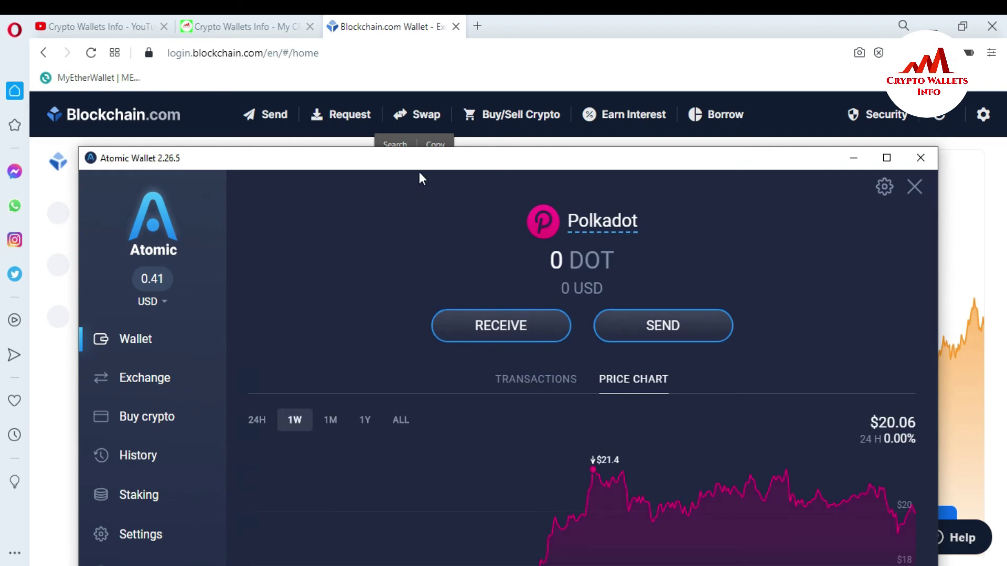
# Bring up Atomic Wallet's Stellar details showing 1.000015 XLM worth 0.41 USD.
pyautogui.moveTo(419, 165); pyautogui.dragTo(434, 58)
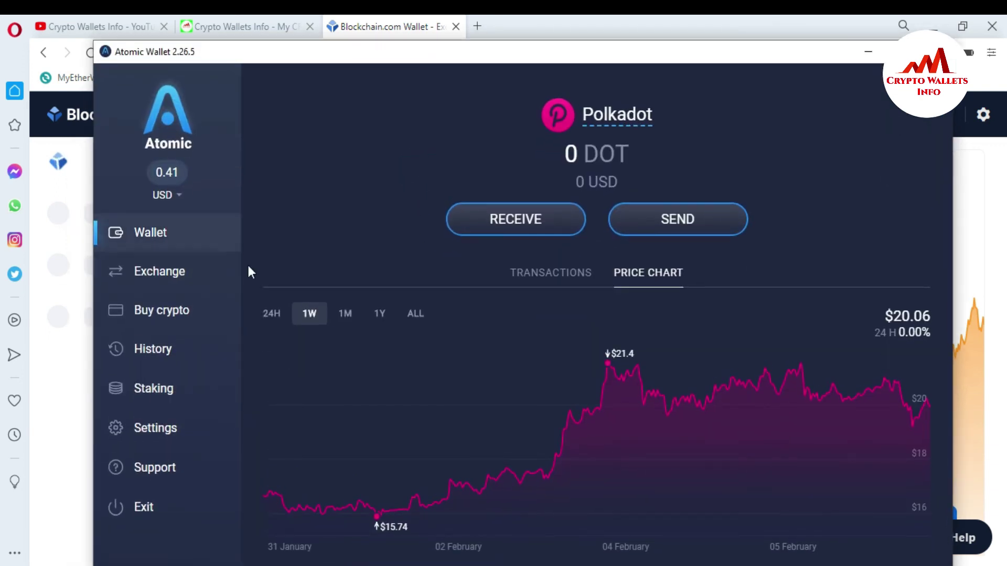
pyautogui.click(126, 232)
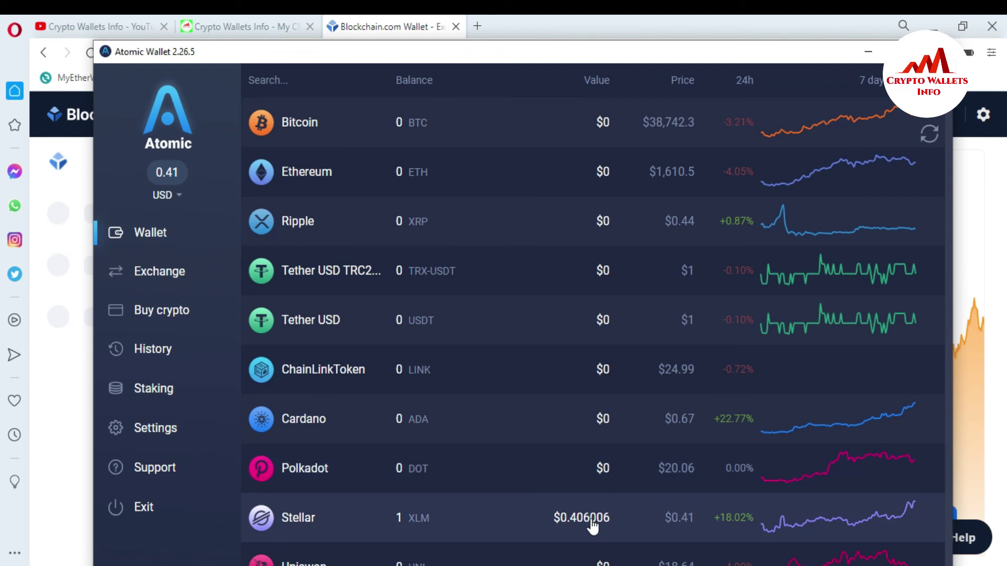
pyautogui.click(526, 526)
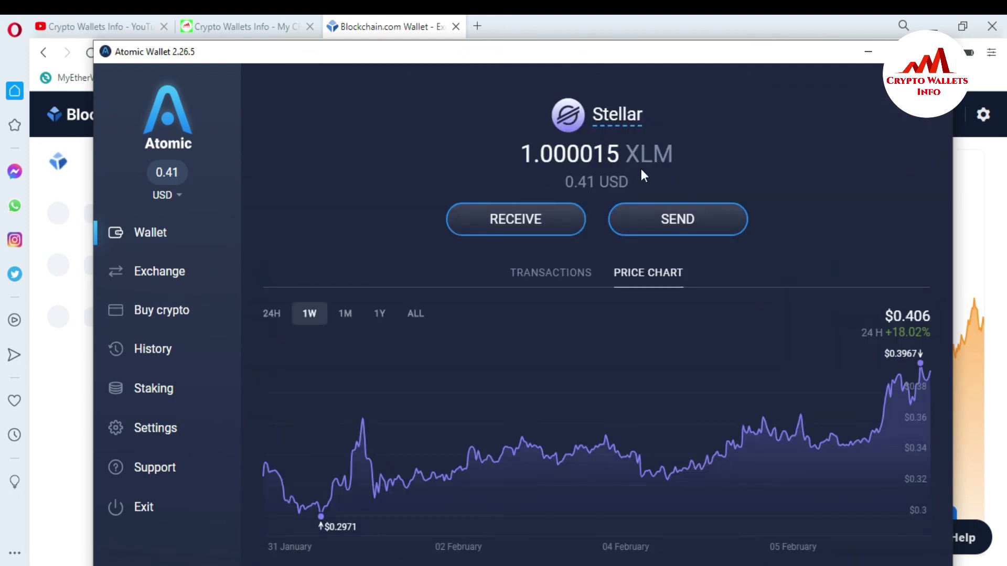
pyautogui.click(868, 51)
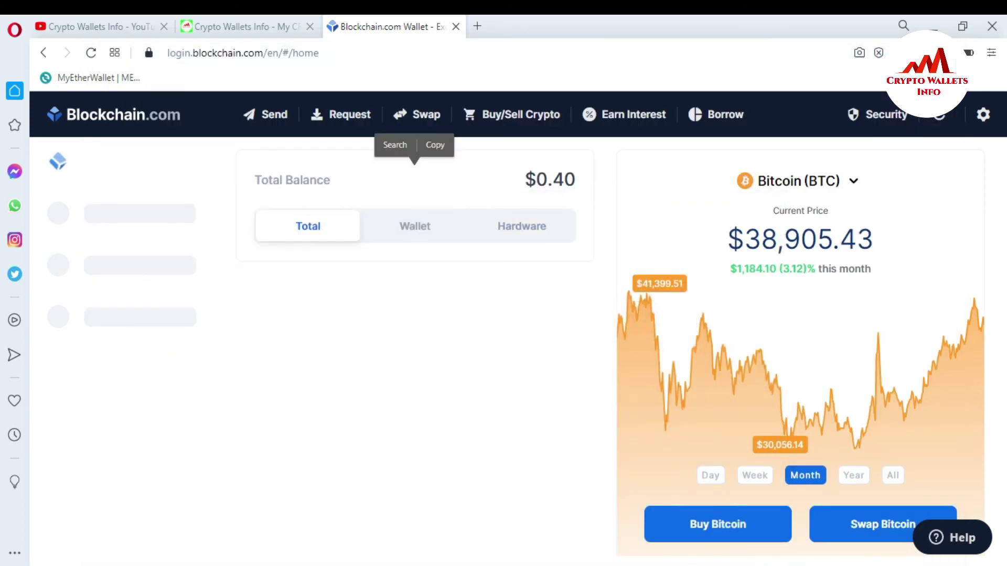
pyautogui.hotkey('alt', 'Tab')
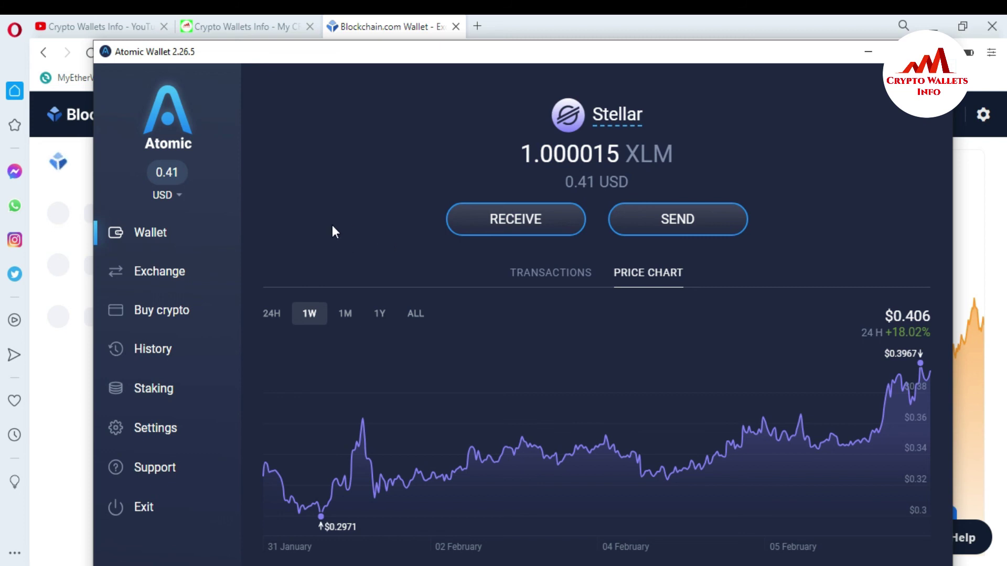
# Bring Opera forward and move from the YouTube tab to the 'Crypto Wallets Info' tab.
pyautogui.click(92, 17)
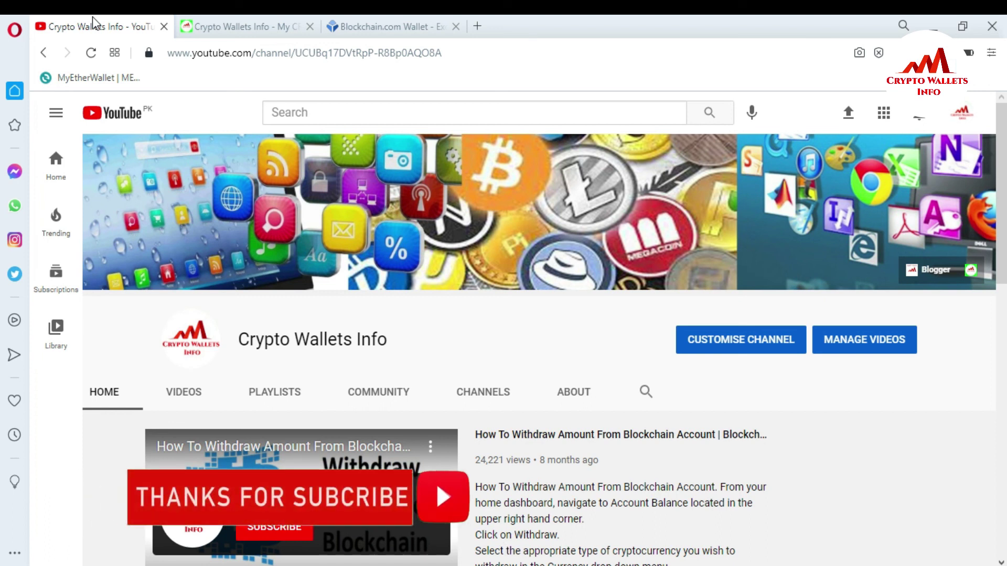
pyautogui.click(227, 17)
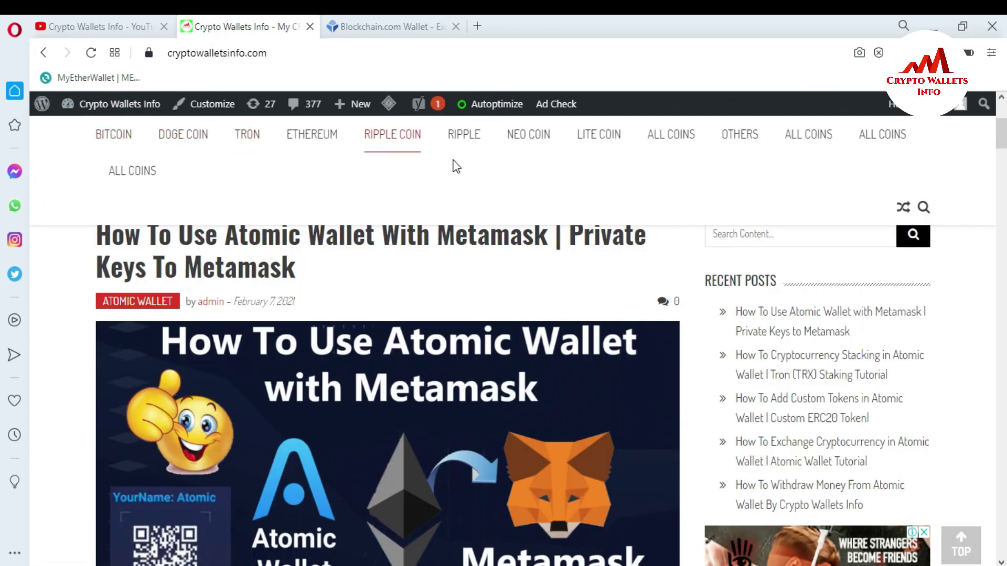
pyautogui.moveTo(656, 142)
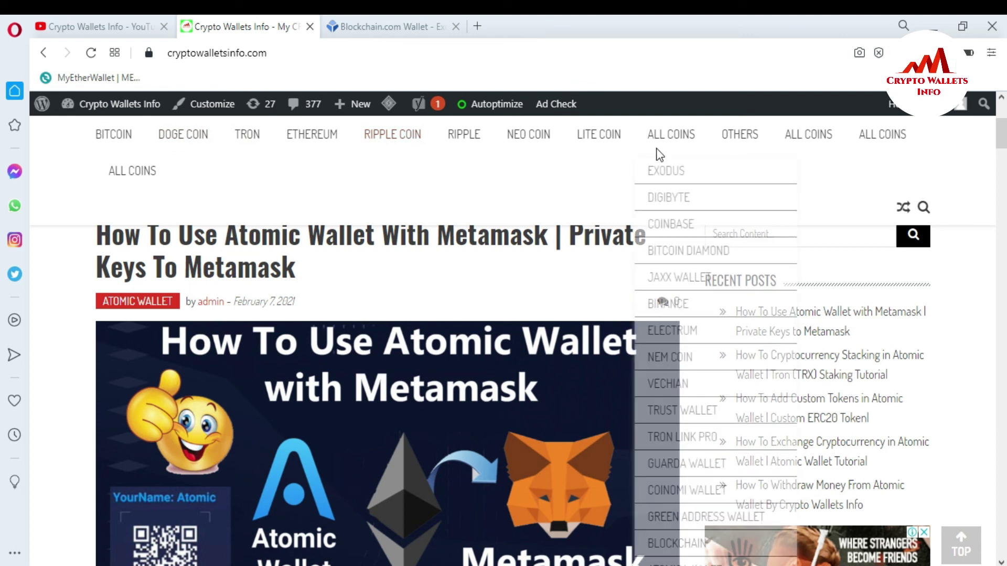